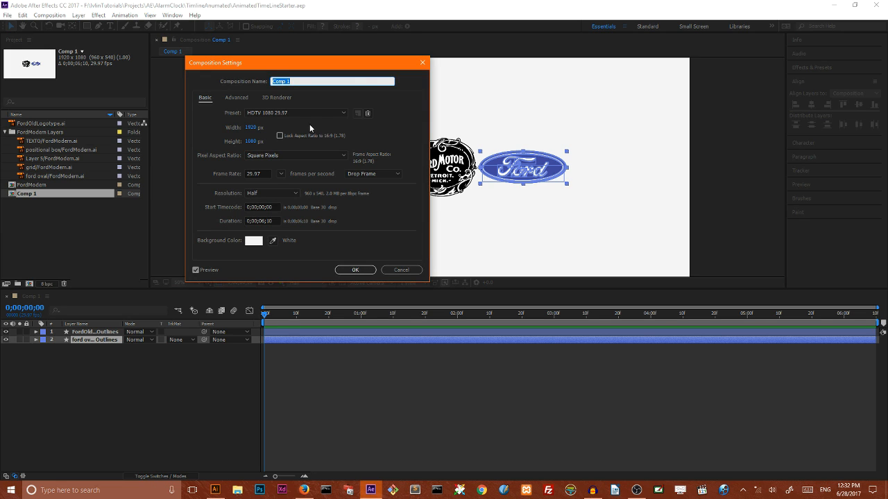
Step: Accept the composition settings and add an orange solid layer filling the composition
click(355, 270)
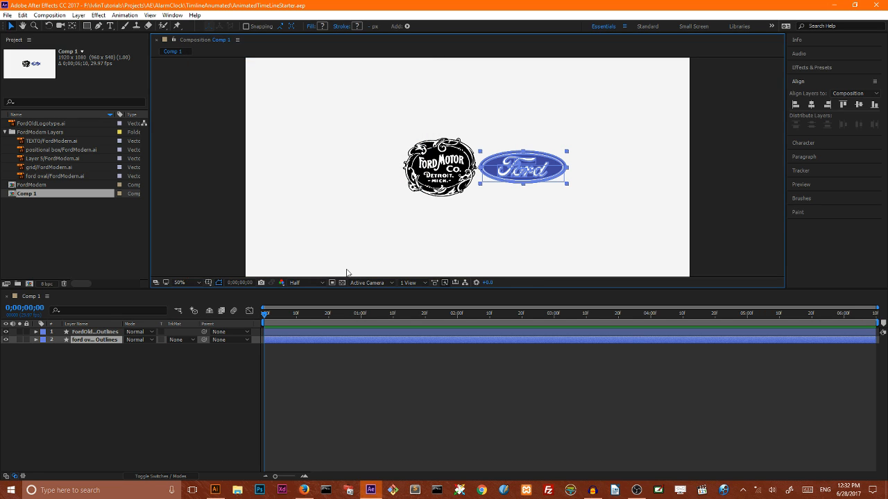
right_click(93, 405)
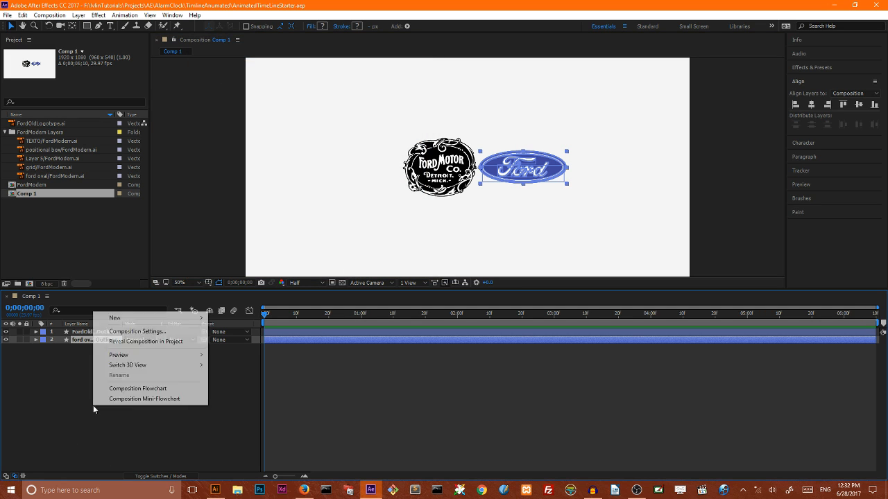
mouse_move(122, 319)
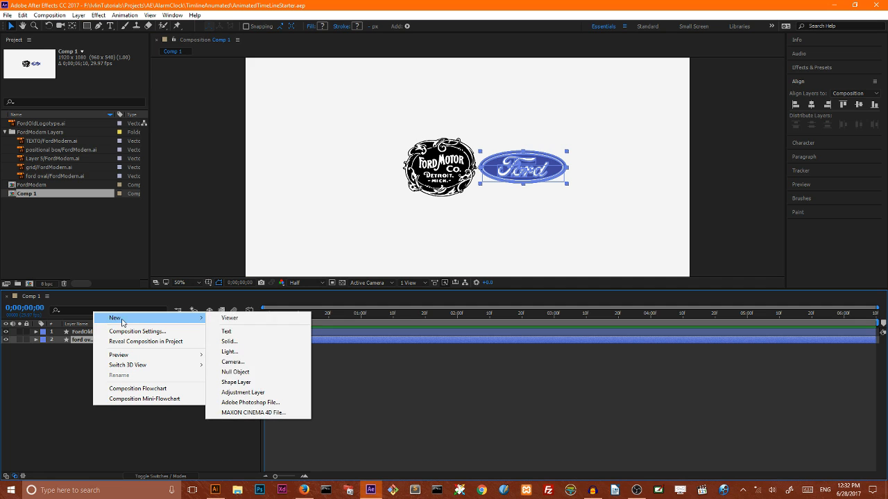
click(232, 341)
click(444, 303)
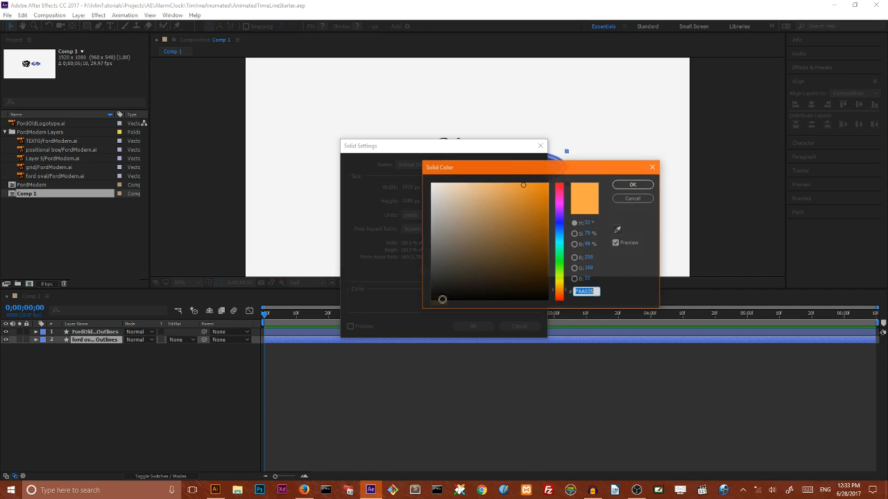
click(632, 185)
click(482, 329)
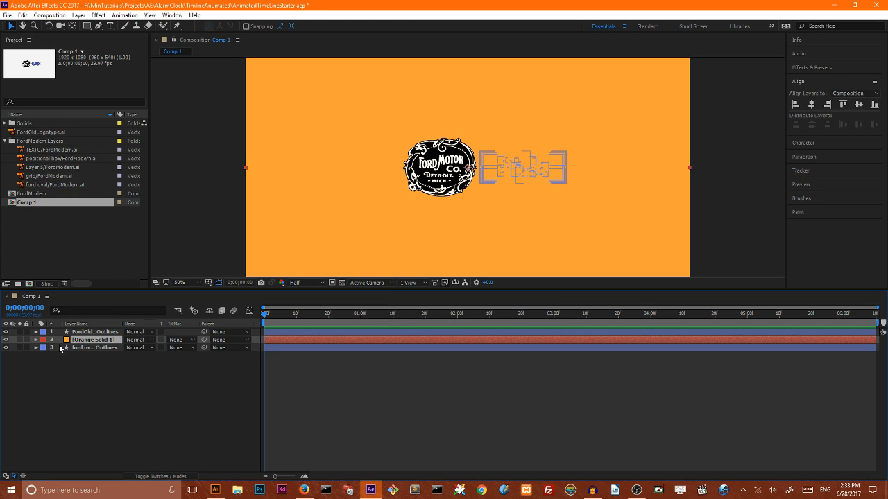
Step: Place the orange solid beneath both Ford logo layers and lock it
drag(81, 349, 81, 348)
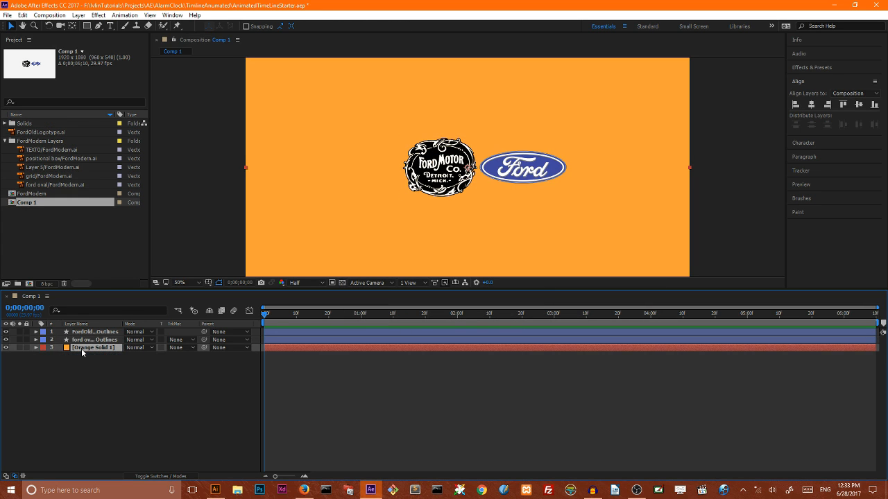
click(26, 347)
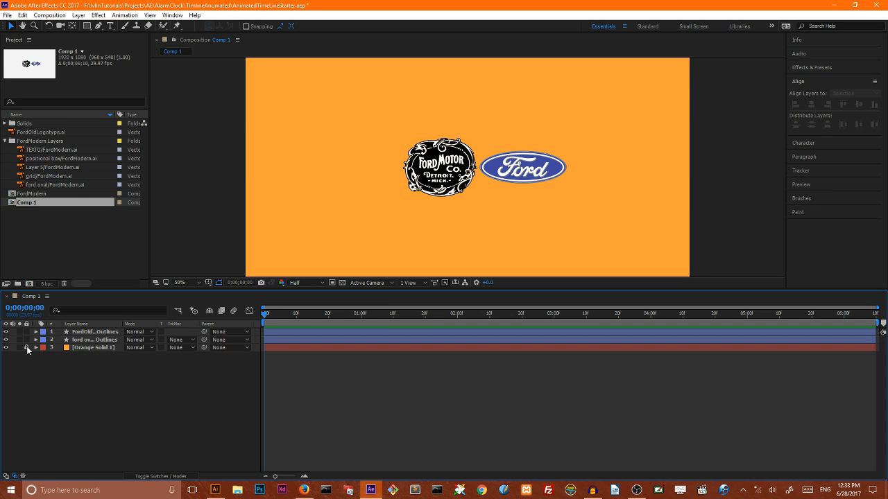
Step: Add an empty shape layer and rename it Line
right_click(74, 372)
mouse_move(156, 380)
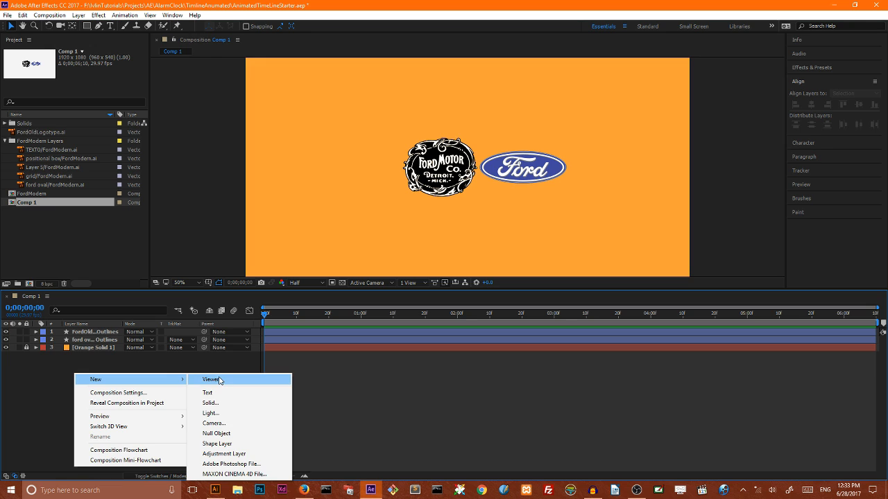
click(217, 443)
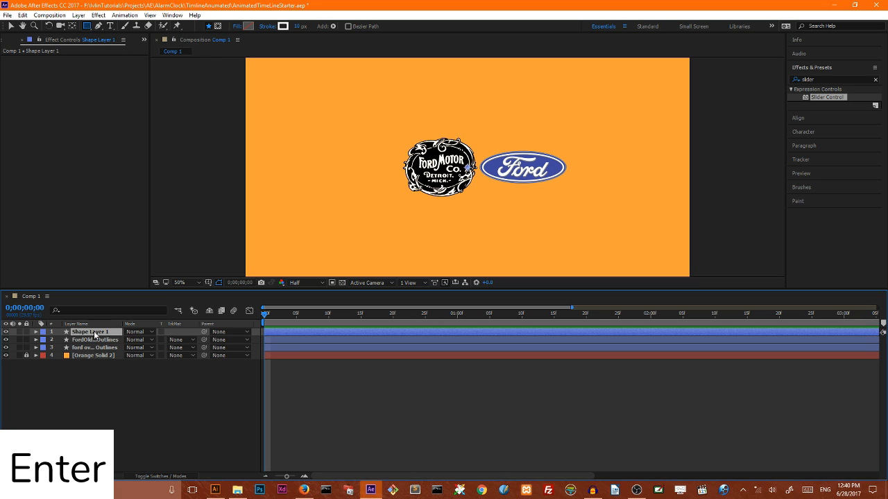
key(Return)
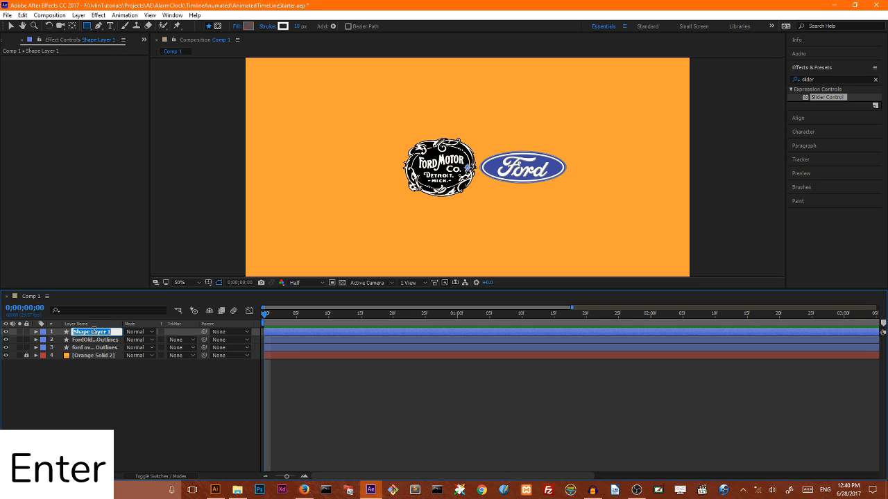
text(Line)
key(Return)
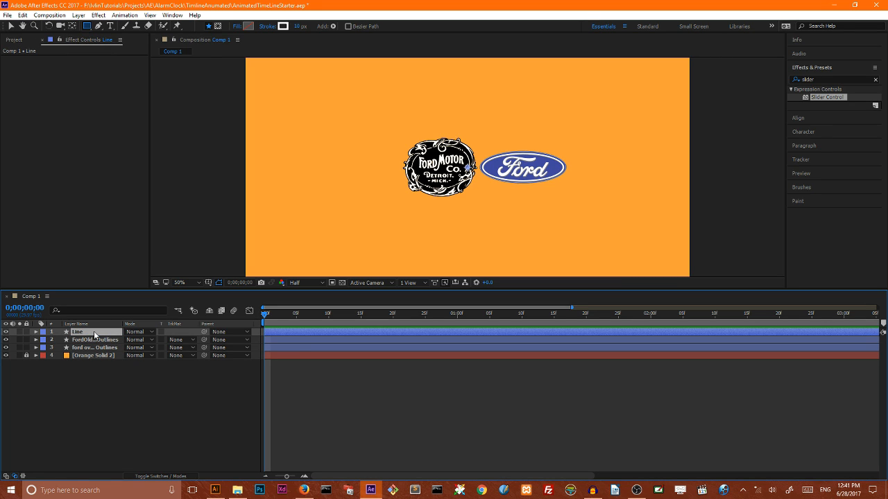
Step: Draw a nearly horizontal line above the logos on the Line layer with the Pen tool, using a white 10 px stroke
click(99, 26)
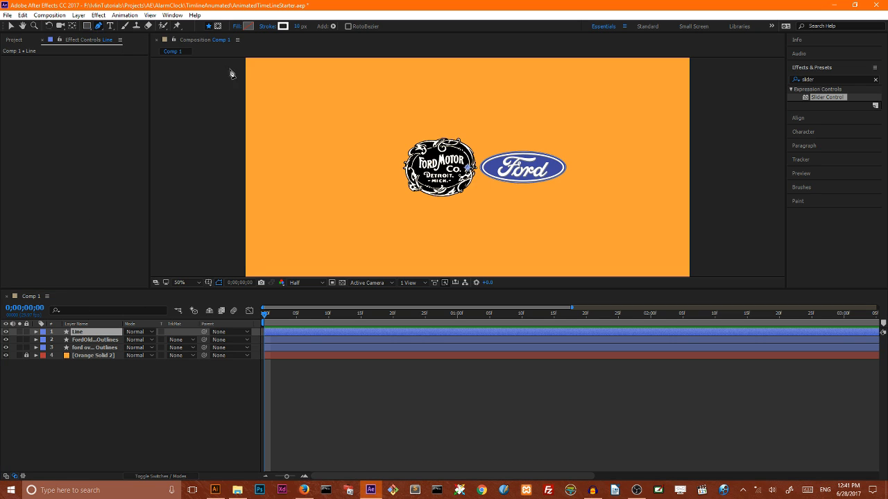
click(272, 91)
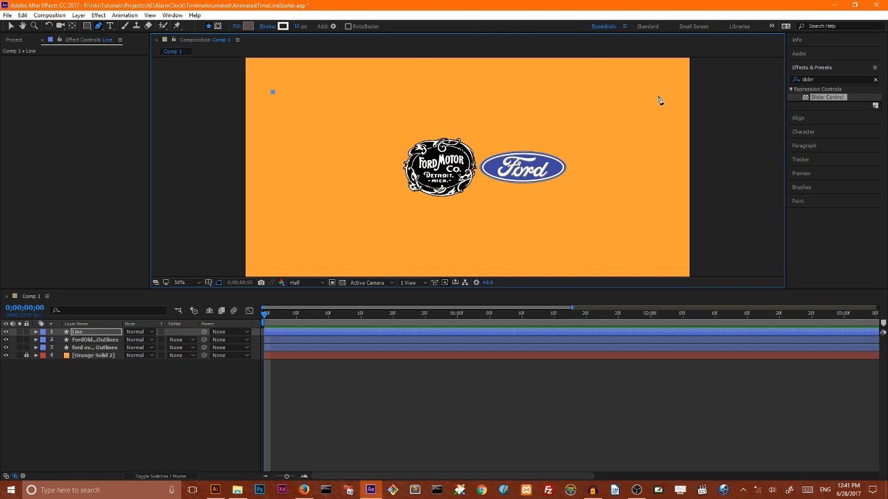
click(657, 95)
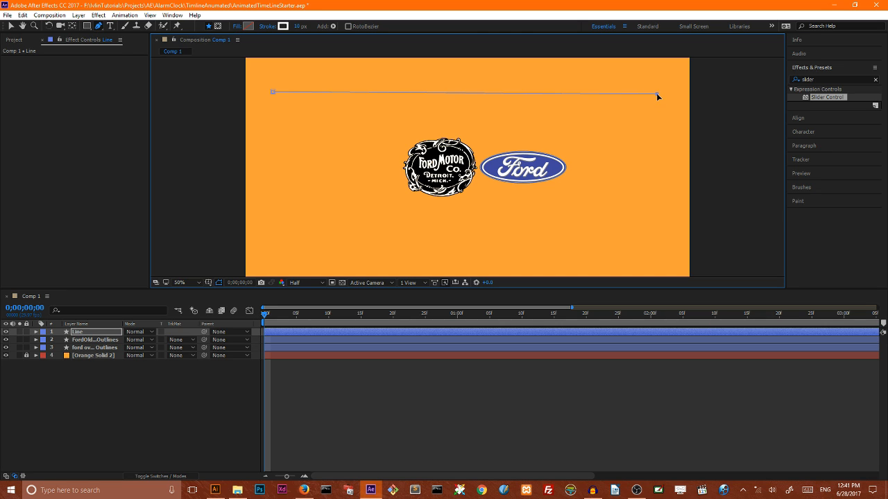
click(805, 119)
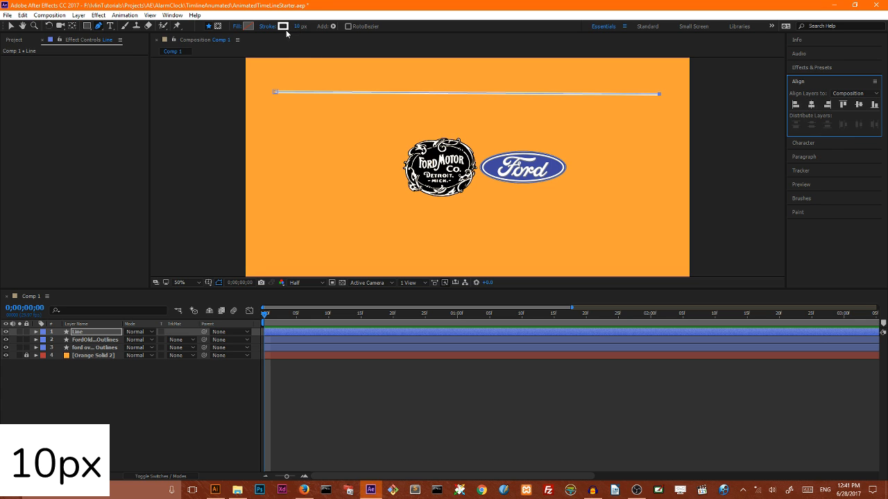
click(283, 27)
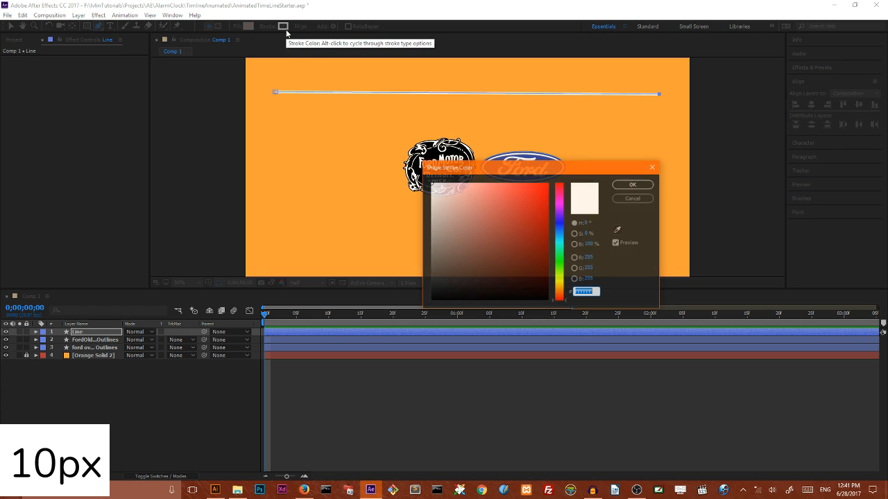
click(623, 186)
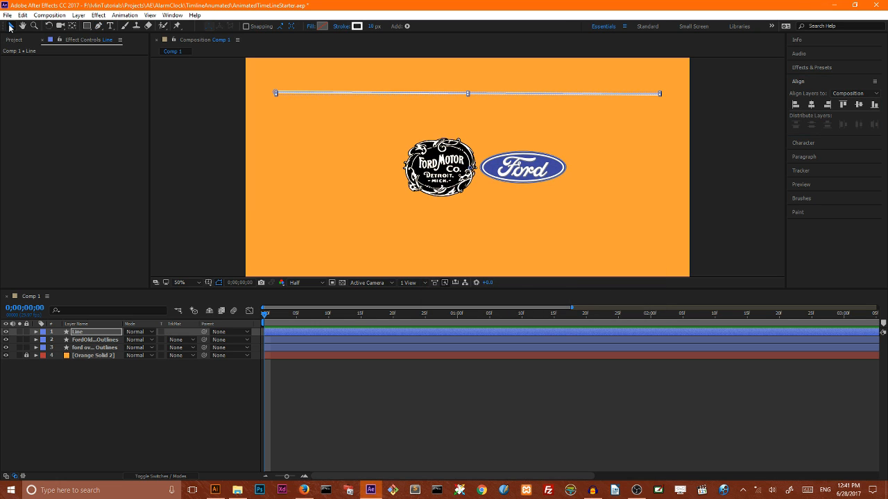
Step: Add a null object to the composition
right_click(84, 394)
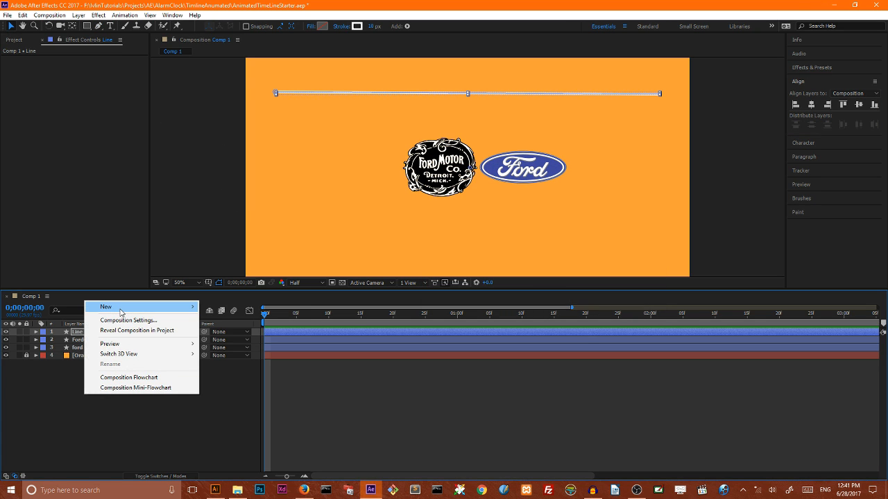
mouse_move(122, 312)
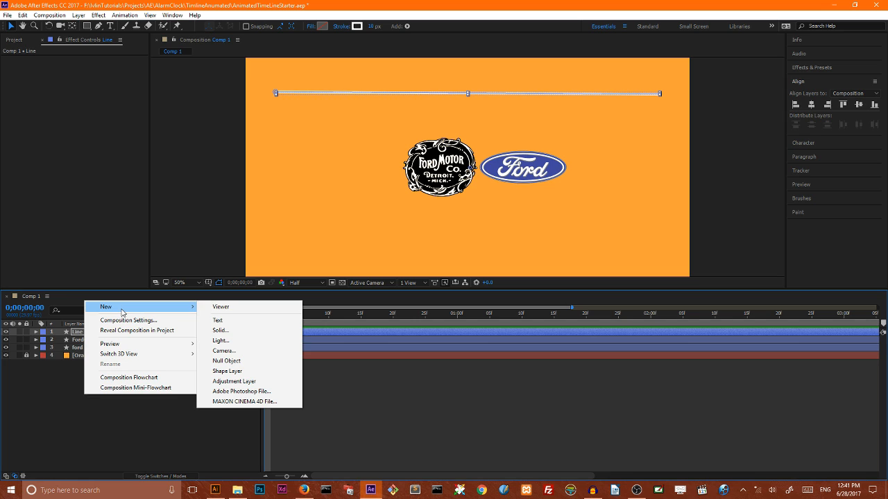
click(229, 361)
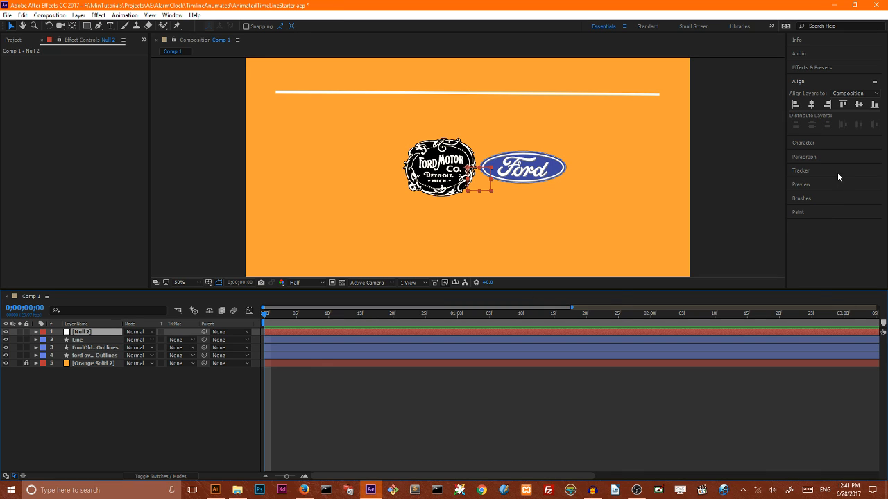
Step: Search the effects for "slider" and apply two Slider Control effects to the null object
click(822, 67)
text(slider)
drag(813, 80, 802, 82)
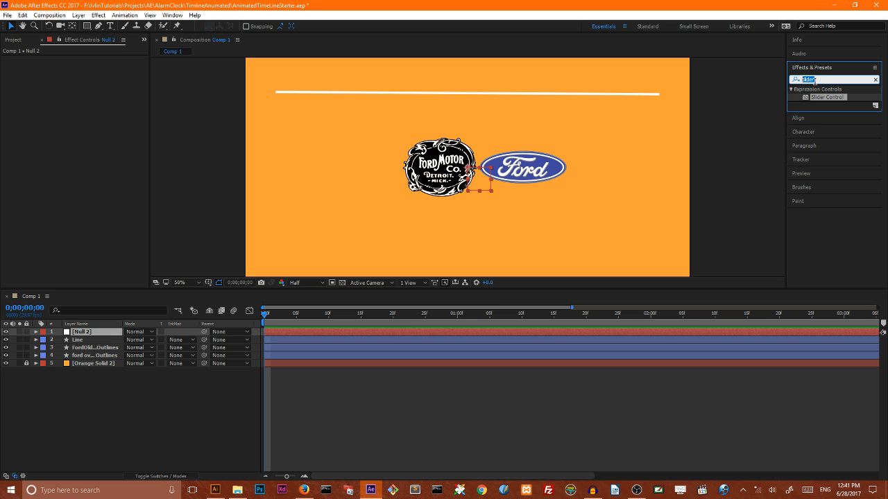
key(BackSpace)
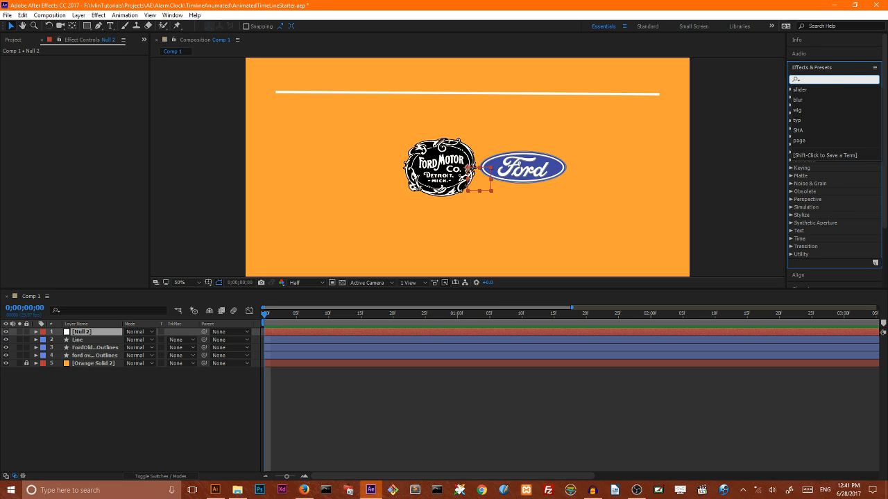
text(slider)
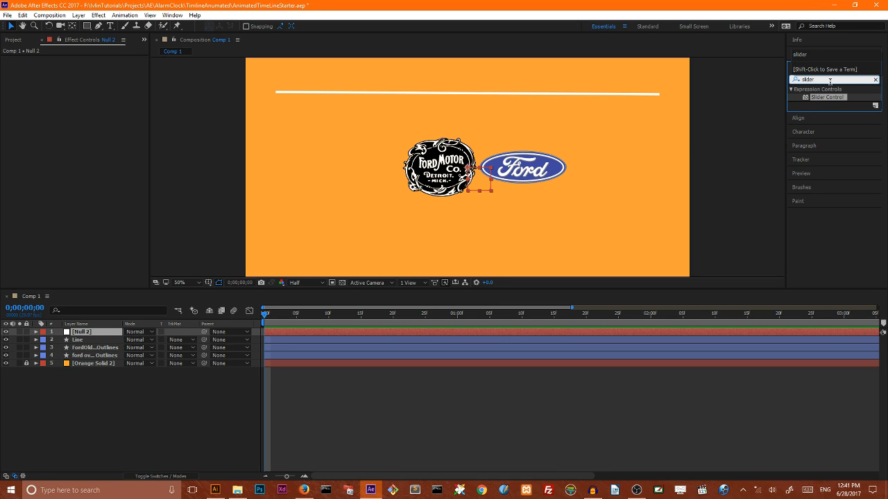
drag(828, 97, 97, 338)
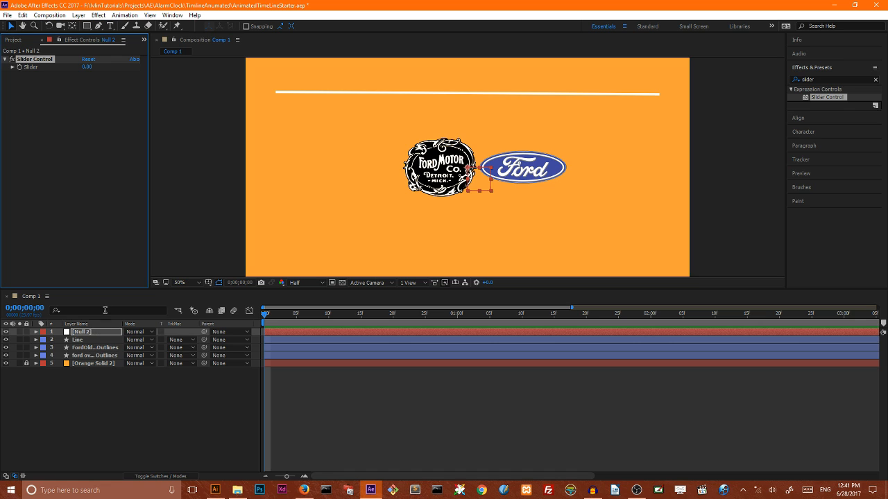
drag(811, 97, 87, 334)
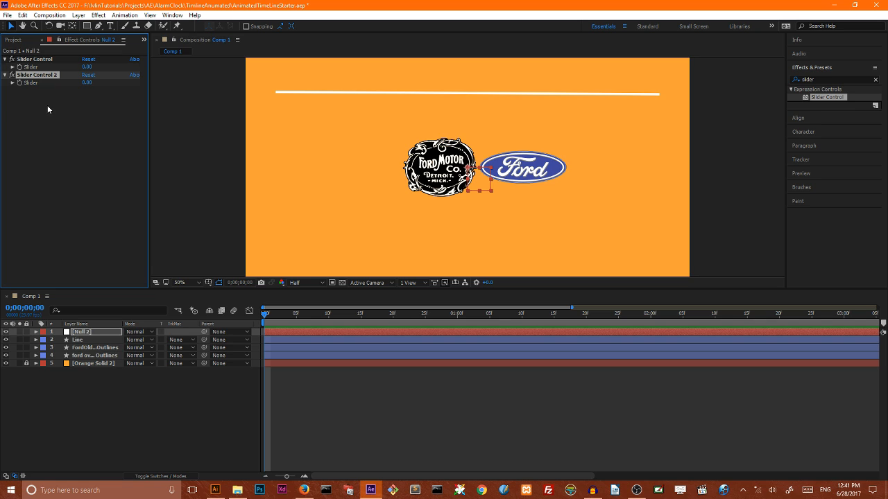
click(43, 60)
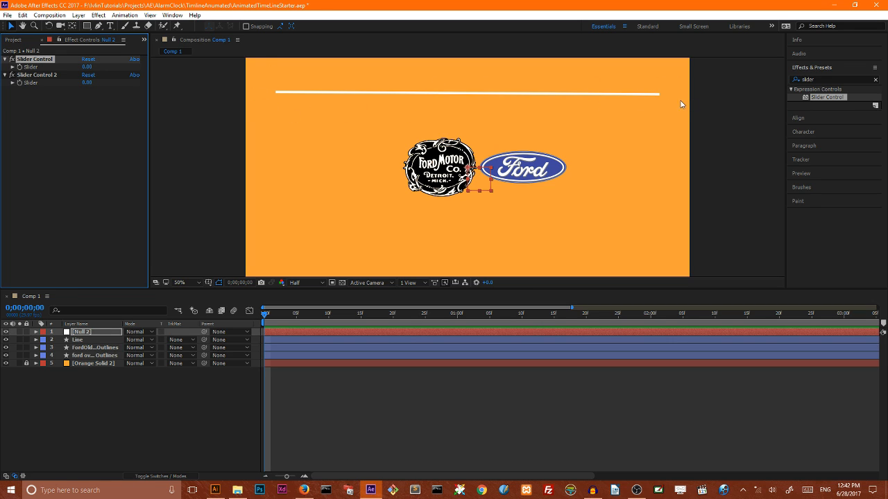
click(40, 75)
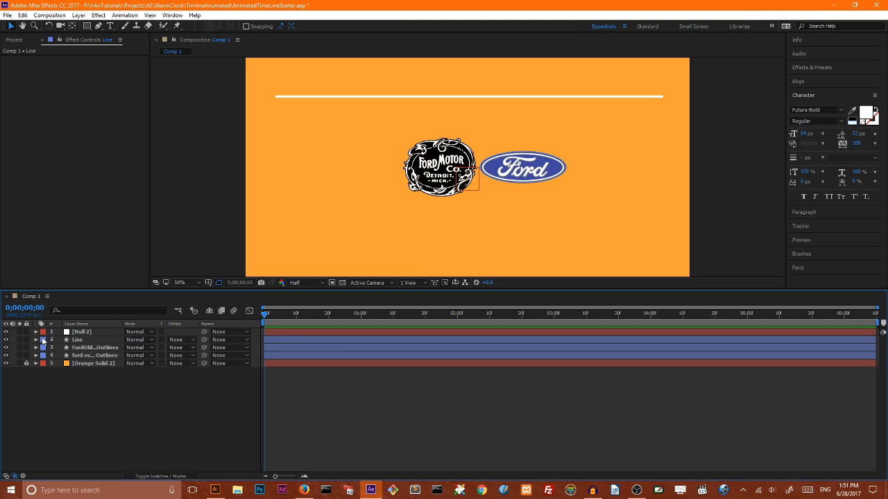
Step: Add an expression to the Line layer's Scale and link it to the first Slider Control on the null
click(76, 340)
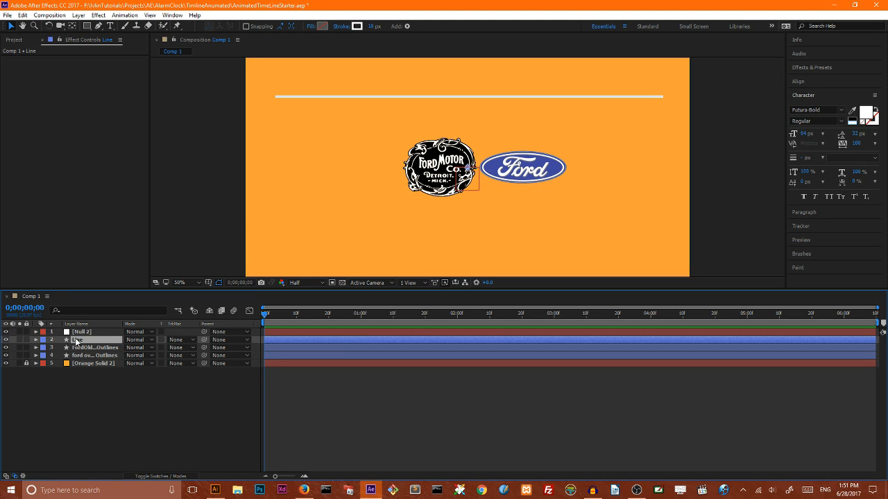
key(s)
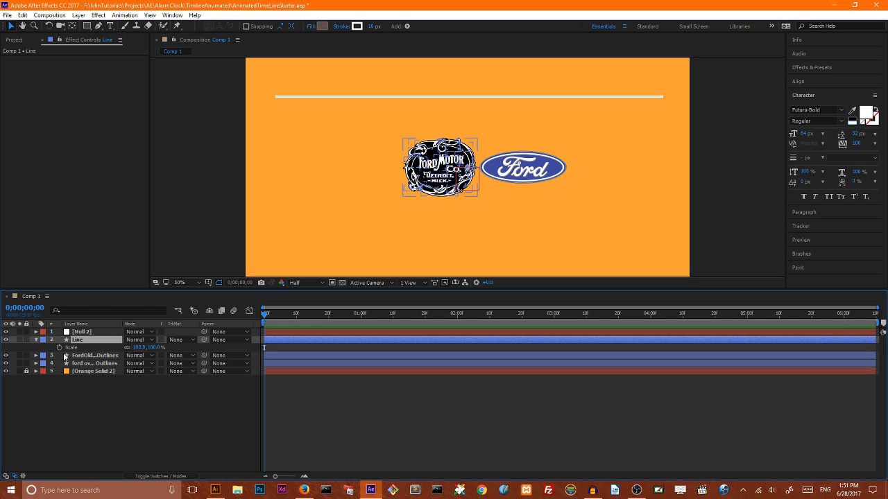
alt+click(59, 347)
drag(138, 354, 283, 375)
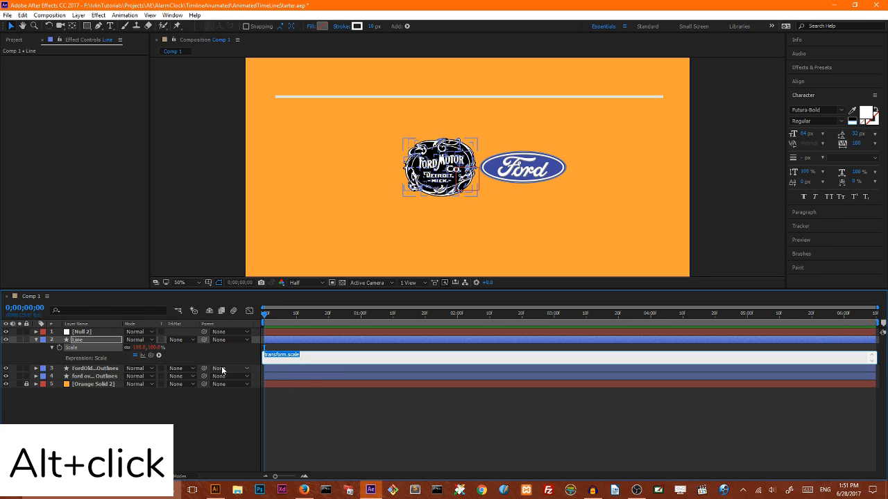
click(94, 333)
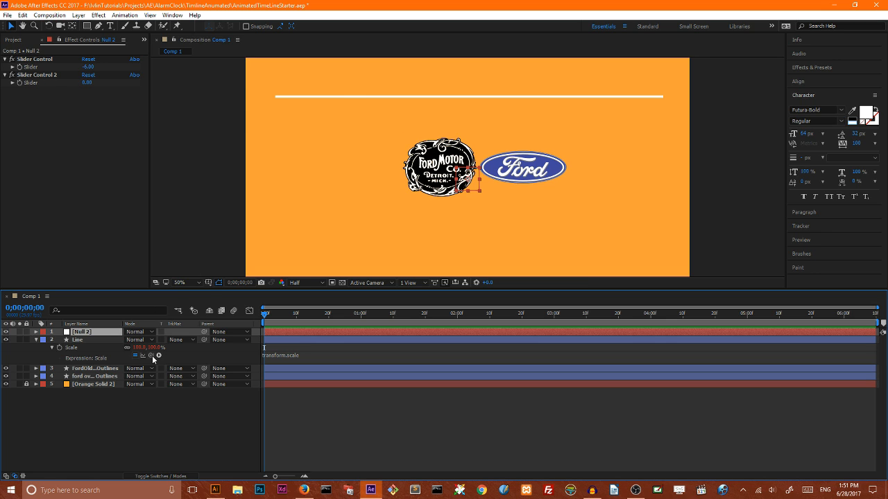
key(super+plus)
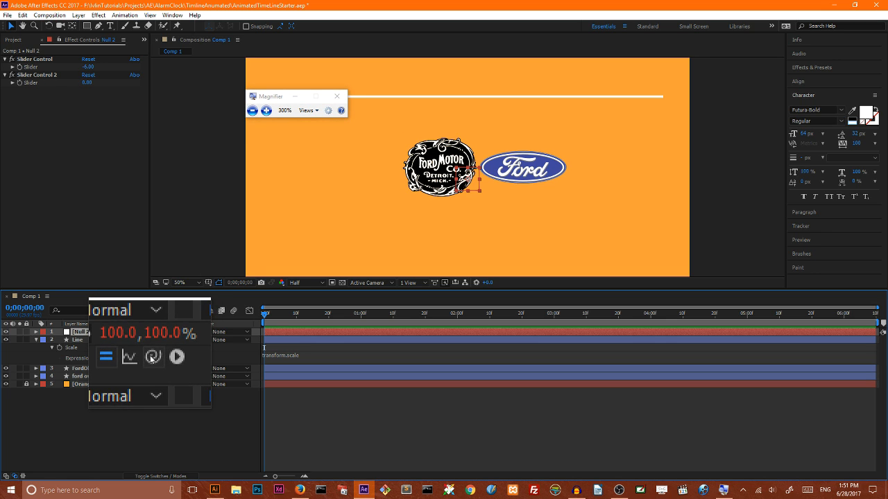
key(super+Escape)
drag(150, 354, 31, 68)
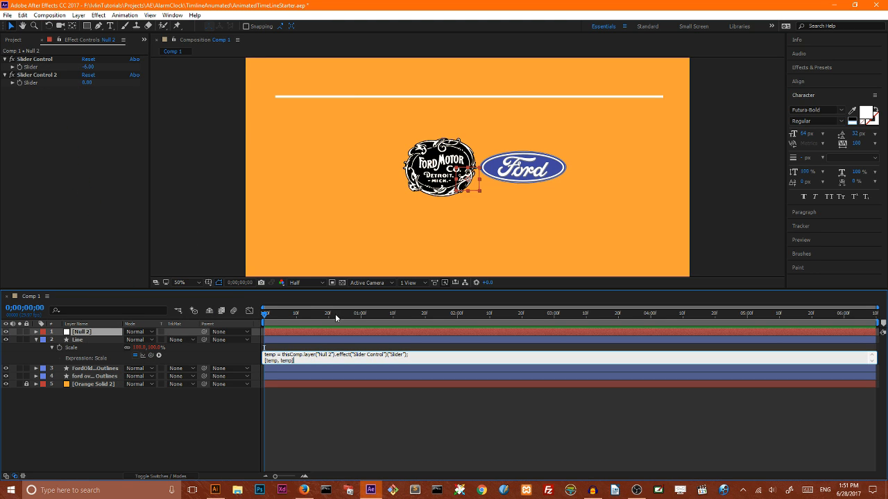
Step: Commit the Line's Scale expression and set the null's first Slider Control to 100
click(95, 70)
mouse_move(90, 66)
mouse_down()
mouse_move(136, 63)
mouse_move(87, 66)
mouse_up()
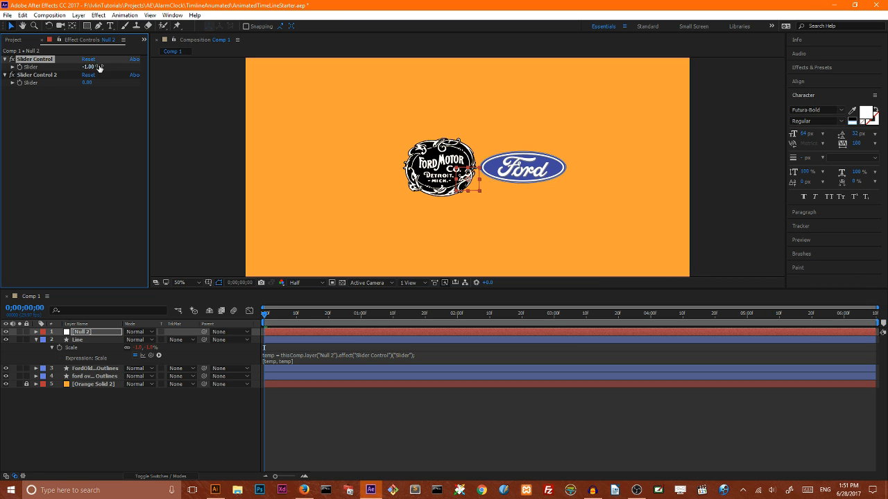
click(91, 66)
text(100)
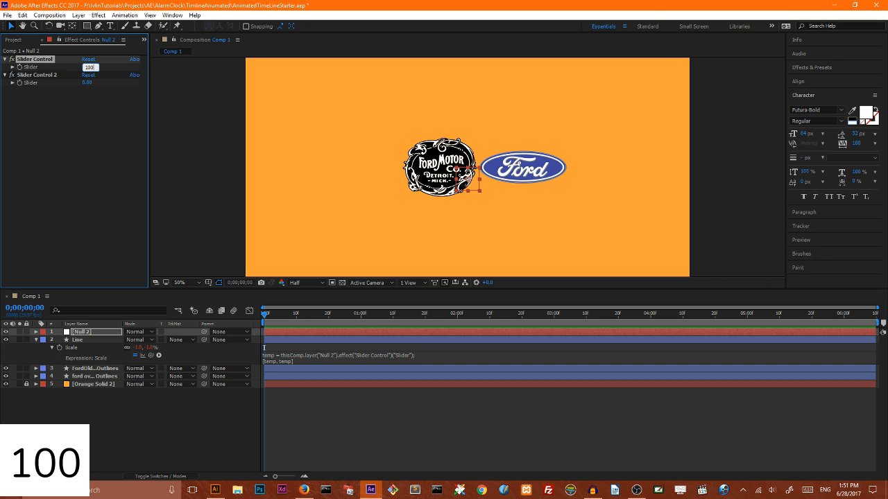
key(Return)
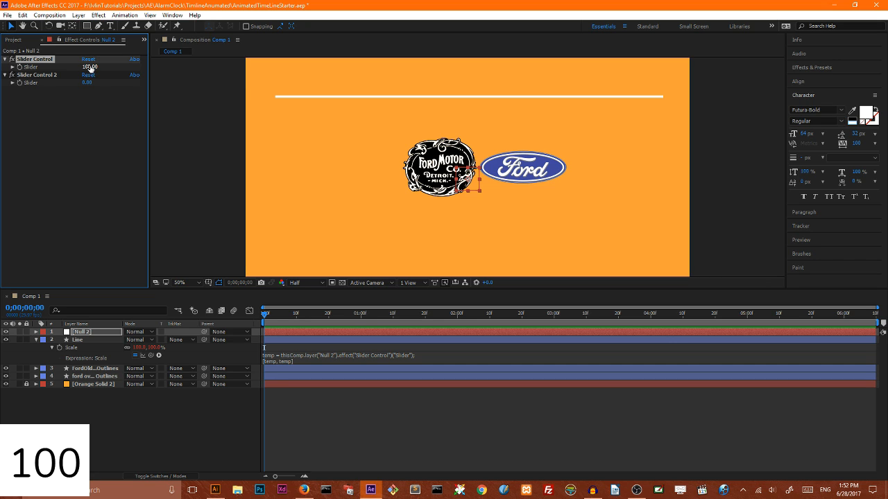
Step: Edit the Line's Scale expression so its second line reads [temp, value[1]]
click(288, 361)
click(288, 362)
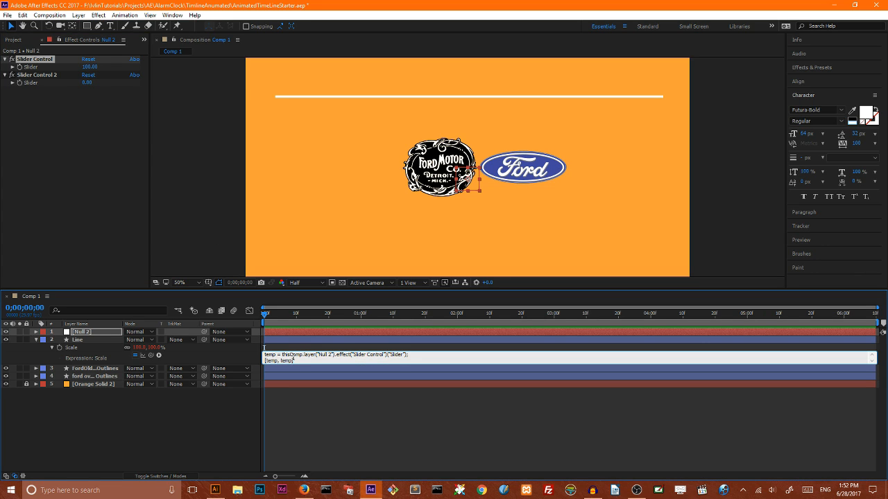
key(BackSpace)
key(BackSpace)
key(BackSpace)
key(BackSpace)
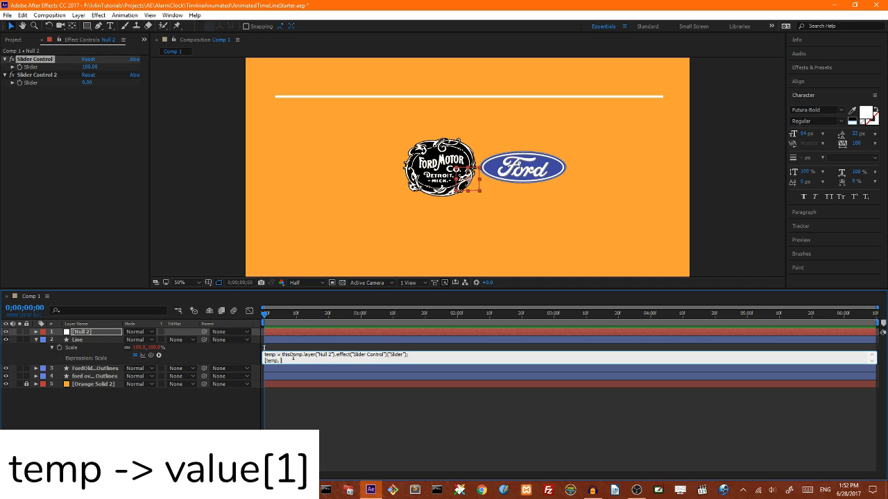
text(value)
text([])
text(1)
click(442, 347)
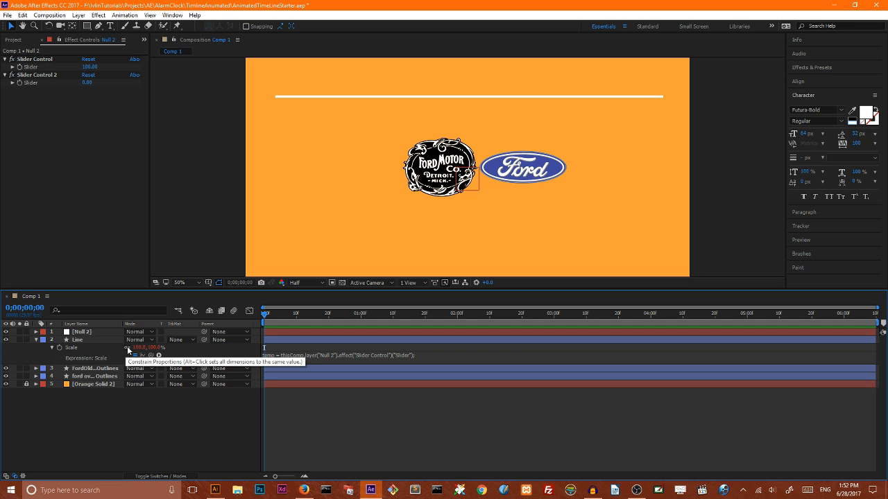
Step: Inspect the Scale's constrain proportions setting up close and test how the first Slider Control affects the line
key(super+plus)
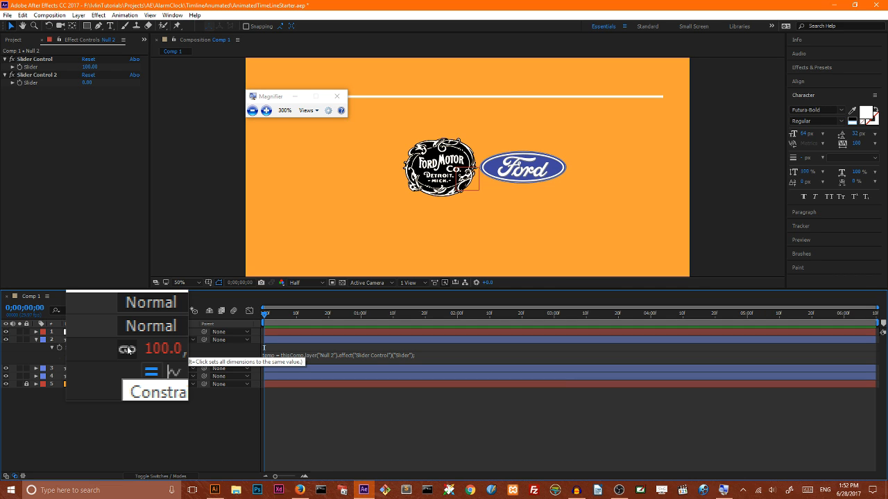
key(super+Escape)
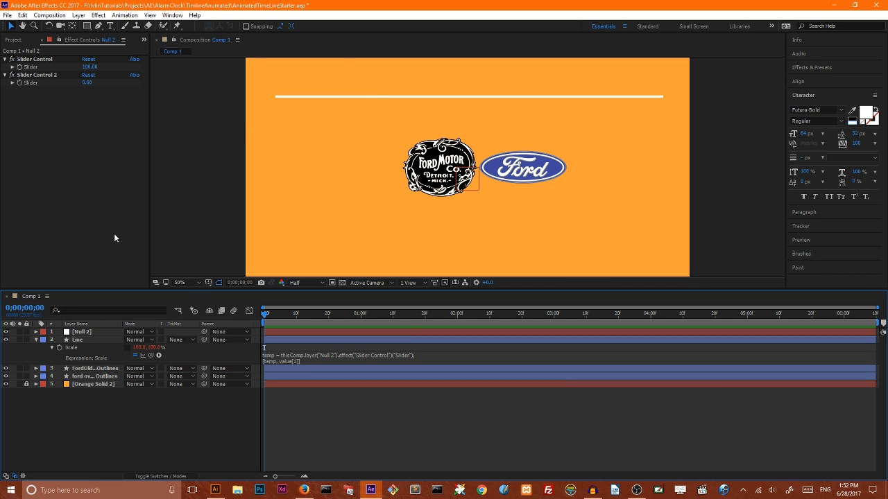
mouse_move(83, 66)
mouse_down()
mouse_move(42, 61)
mouse_move(83, 59)
mouse_up()
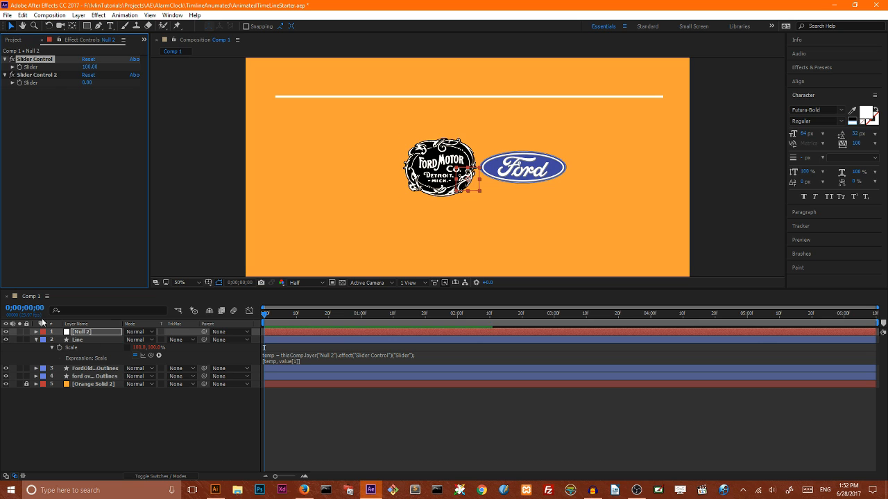
Step: Keyframe the null's first Slider Control at the start of the timeline with a value of 0
click(37, 339)
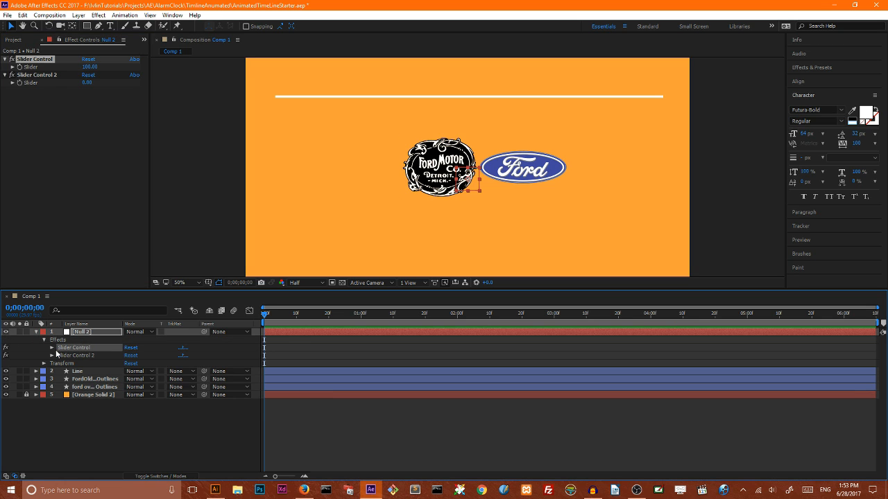
click(51, 347)
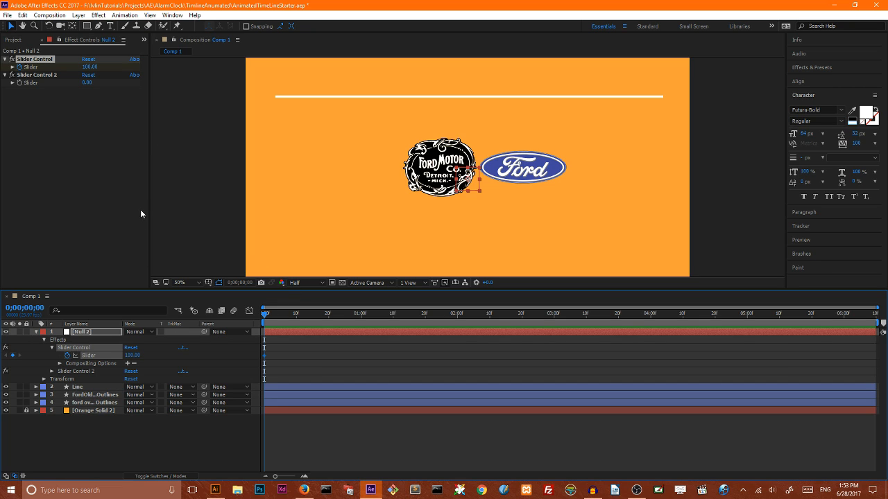
click(132, 355)
text(0)
key(Return)
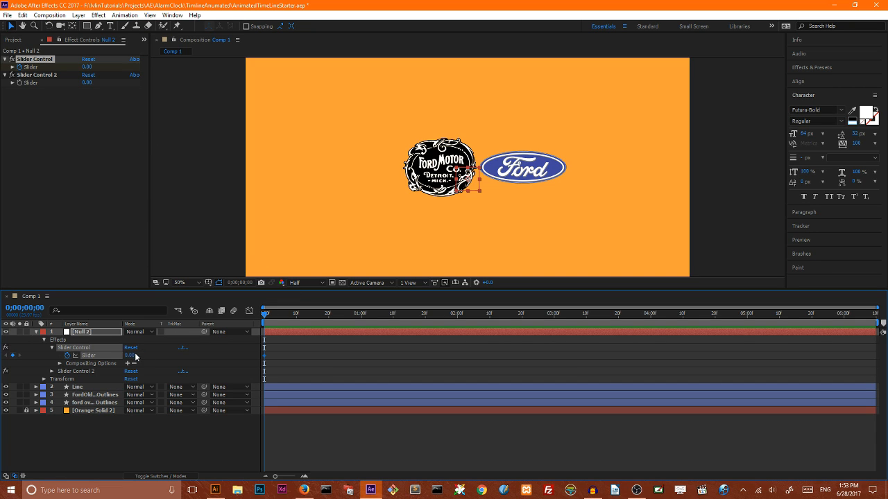
Step: Add a keyframe of 100 to the first Slider Control at 0;00;02;00
drag(265, 314, 458, 314)
click(129, 355)
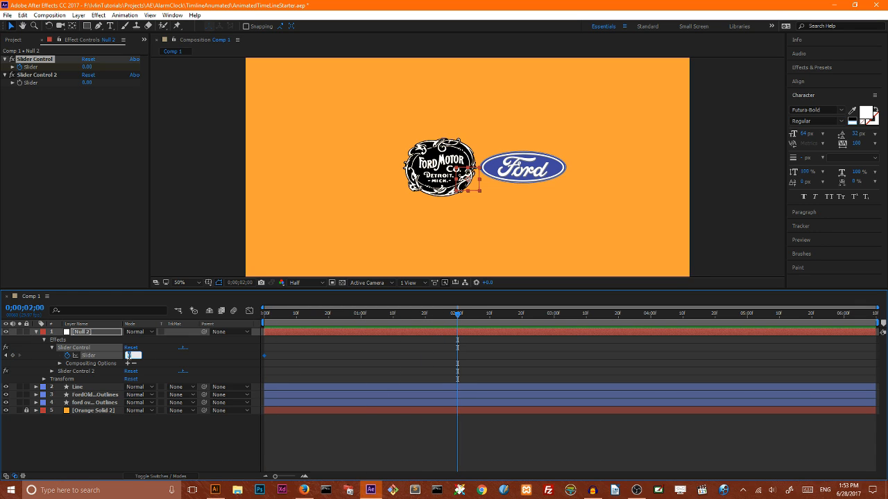
text(100)
key(Return)
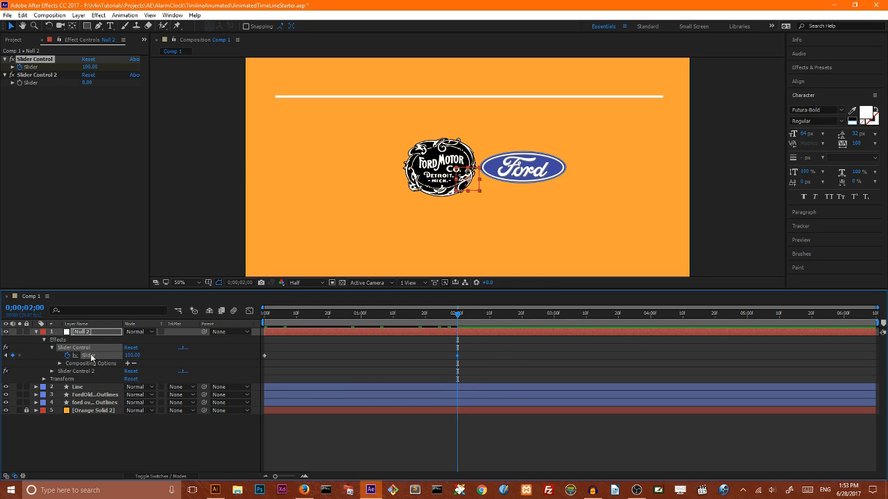
Step: Apply Easy Ease Out to the first Slider Control's keyframes, return to the first frame and collapse the null's properties
key(ctrl+shift+F9)
drag(377, 316, 261, 324)
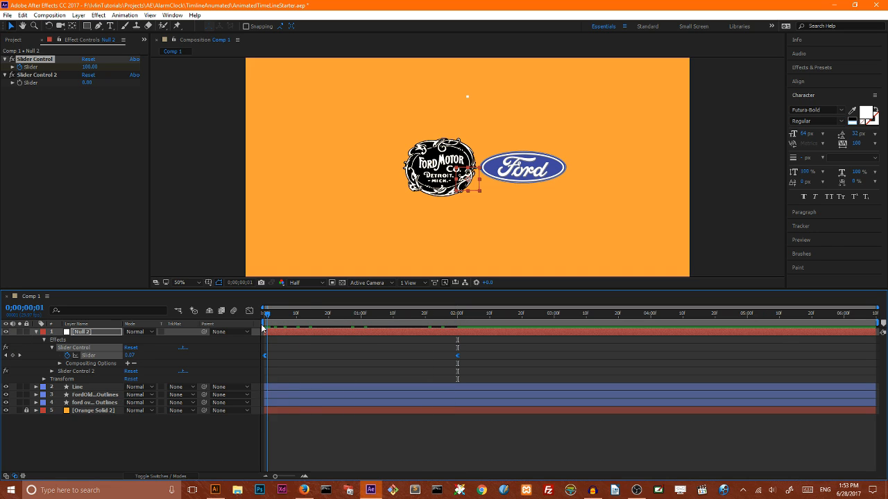
click(36, 332)
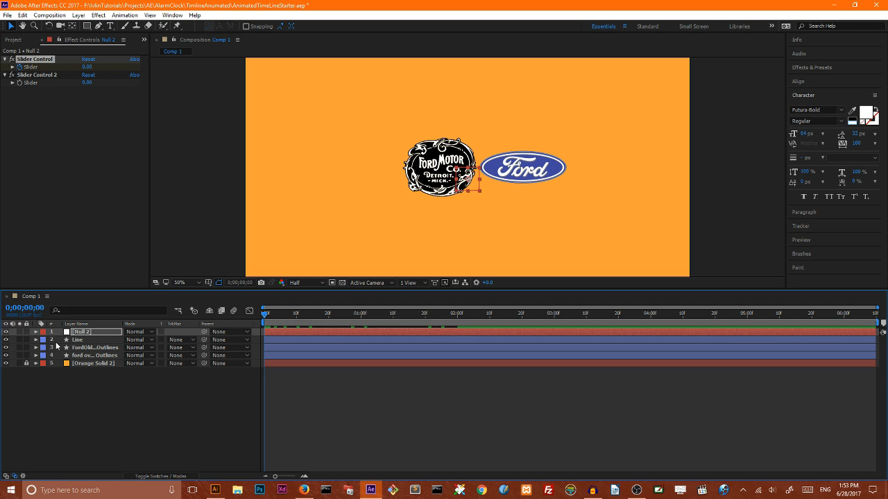
Step: Add a Position expression to the FordOldLogotype Outlines layer and link it to Slider Control 2 on the null
click(92, 349)
click(89, 350)
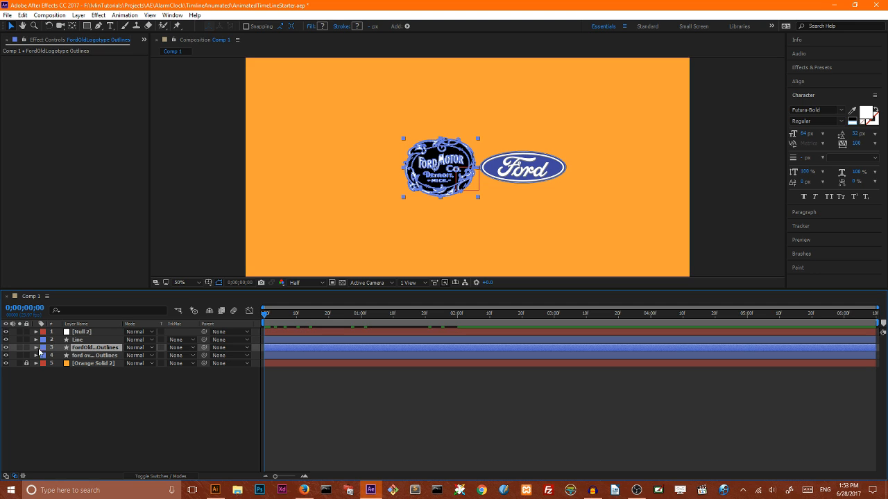
key(p)
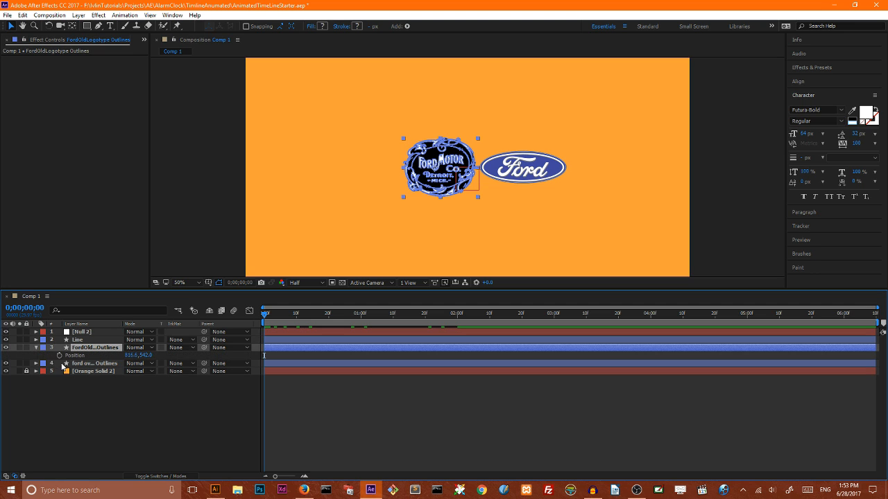
alt+click(60, 356)
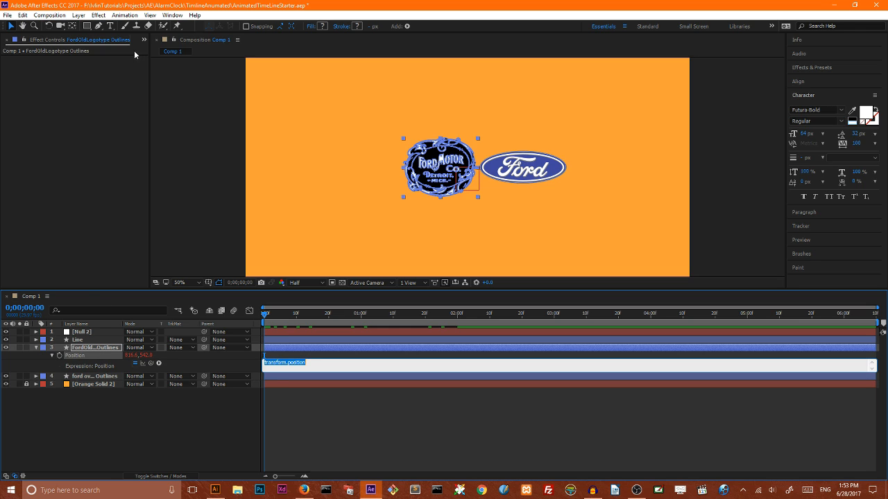
click(83, 333)
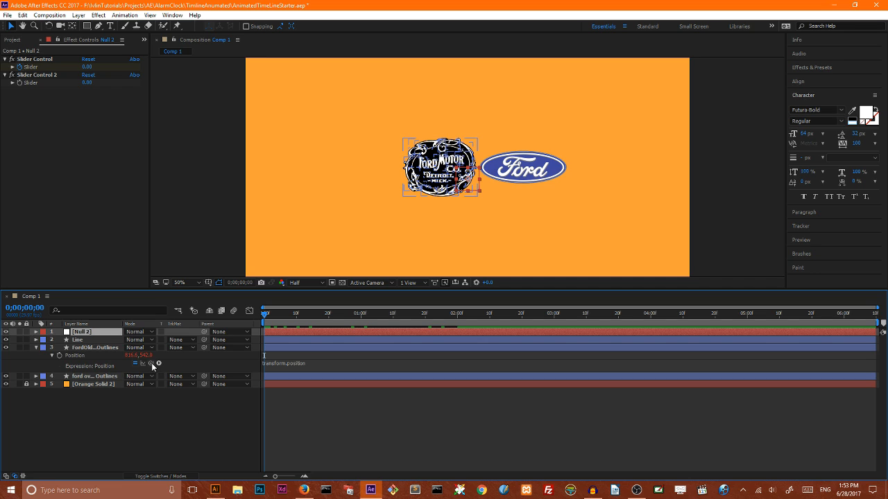
drag(152, 364, 42, 84)
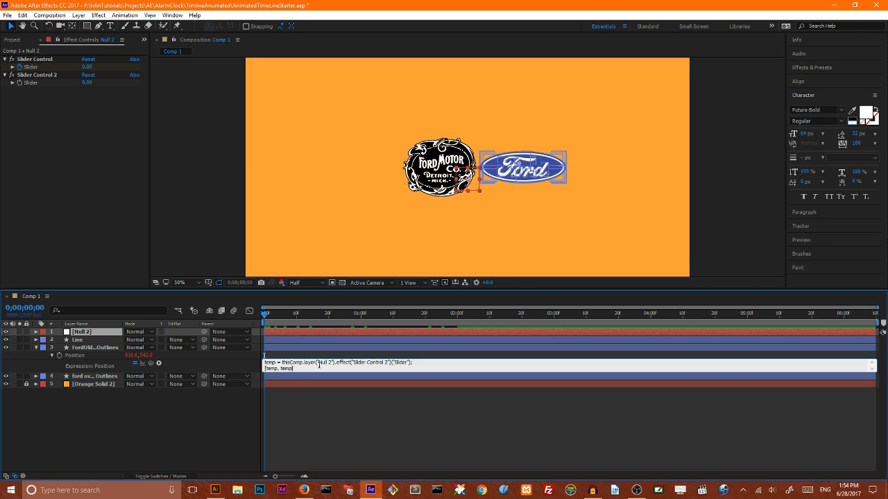
Step: Change the old logo's Position expression to return [temp, value[1]] and commit it
key(BackSpace)
key(BackSpace)
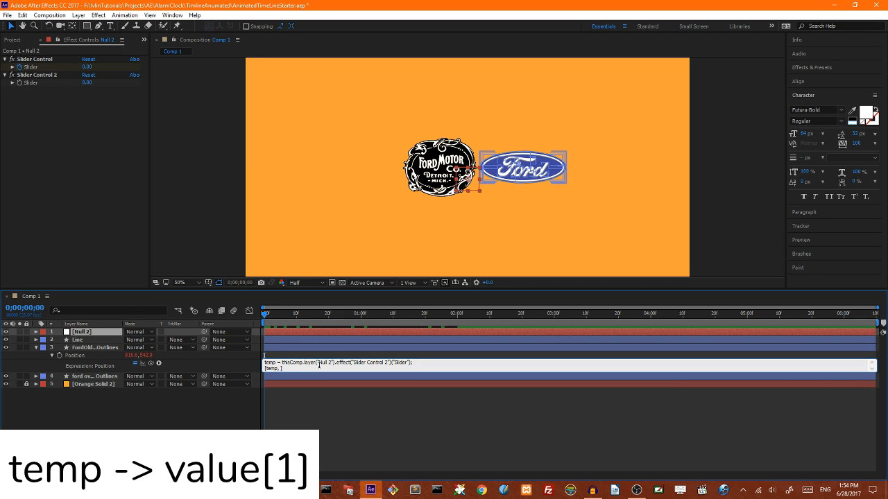
text(va)
text(lue[1])
text(1)
click(348, 398)
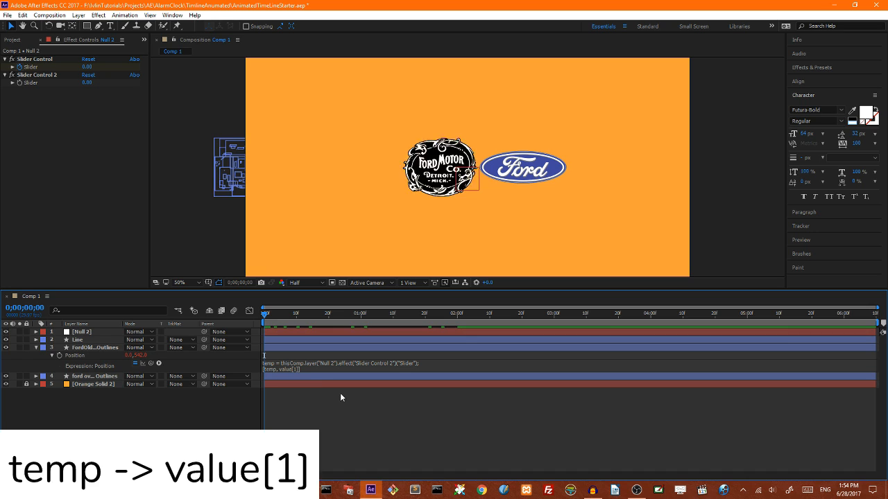
Step: Move the old Ford logo horizontally by scrubbing the null's Slider Control 2 to about 776
click(304, 369)
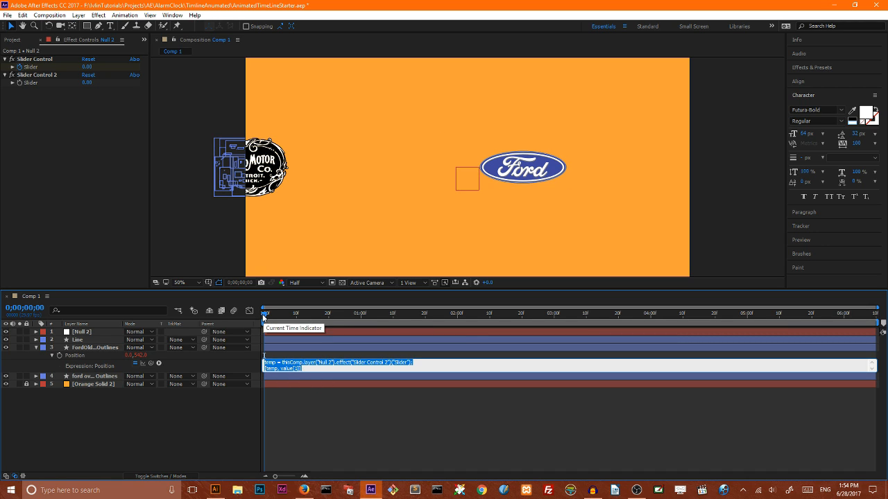
click(87, 83)
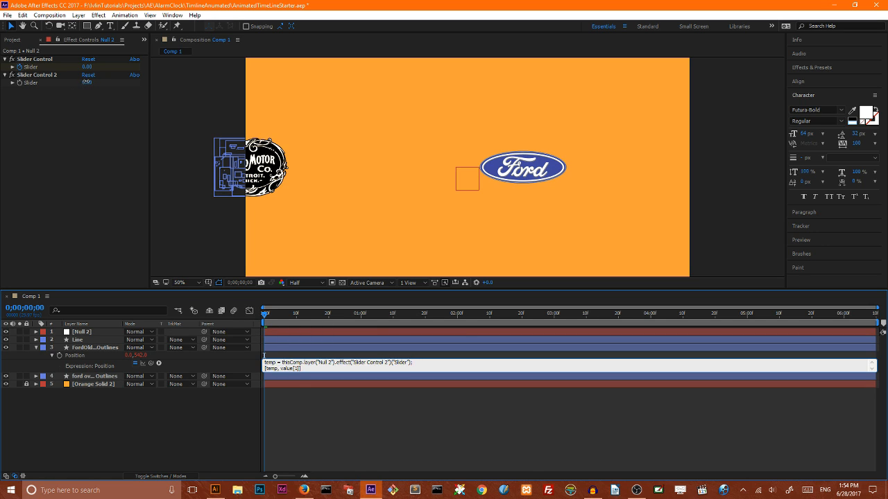
drag(87, 83, 461, 102)
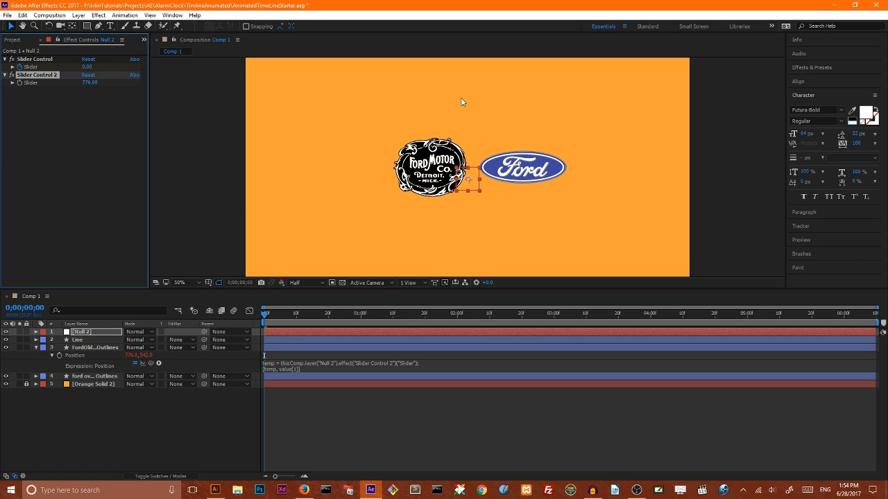
click(123, 164)
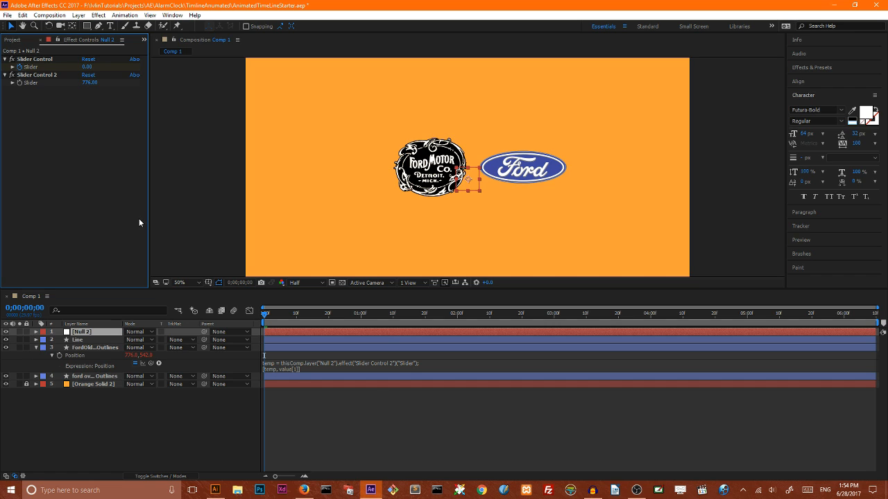
Step: Copy the old logo's Position expression onto the Position of the ford oval/FordModern Outlines layer
click(311, 368)
key(ctrl+c)
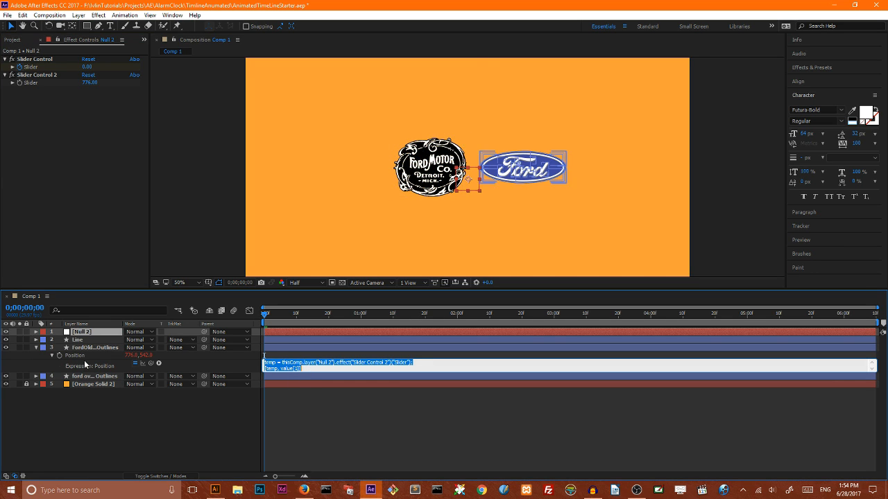
click(37, 348)
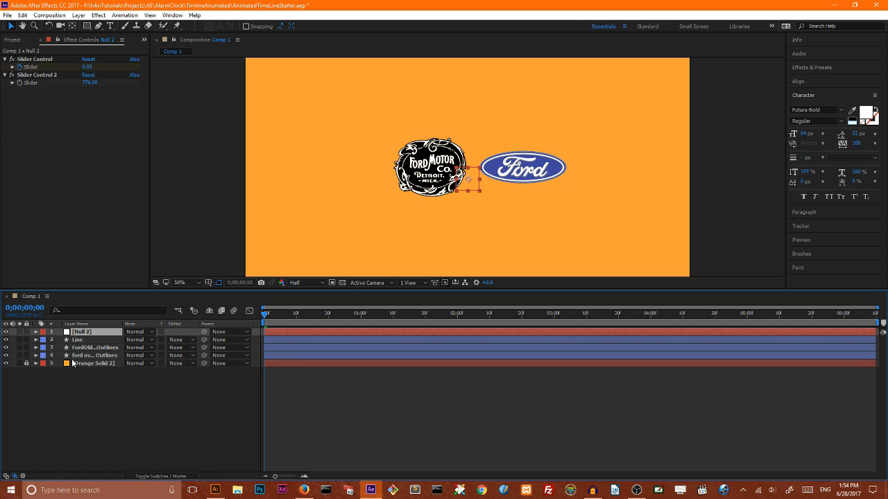
click(74, 356)
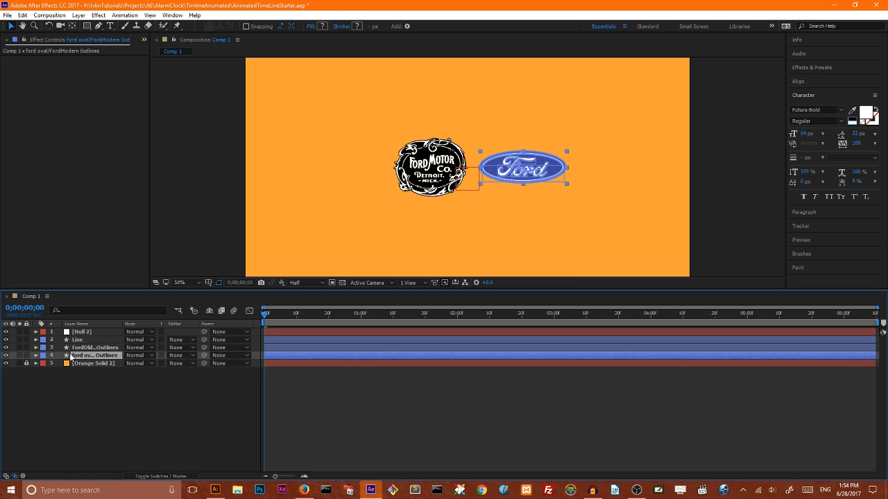
key(p)
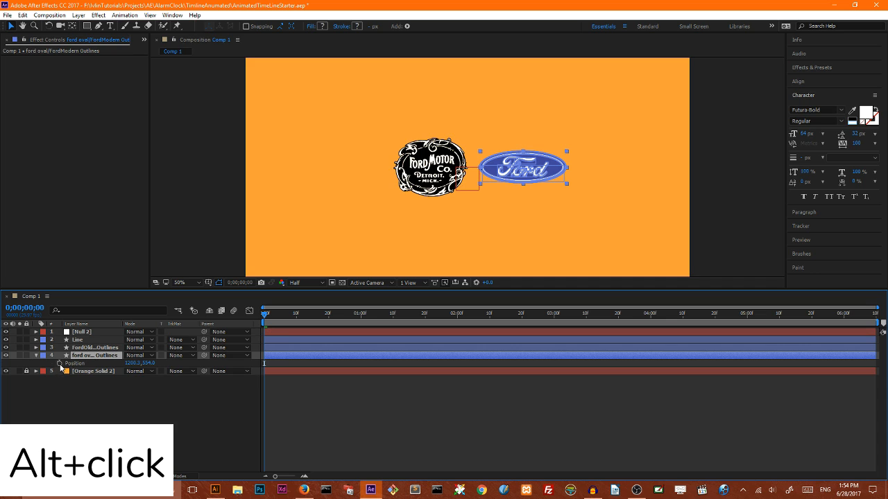
alt+click(59, 364)
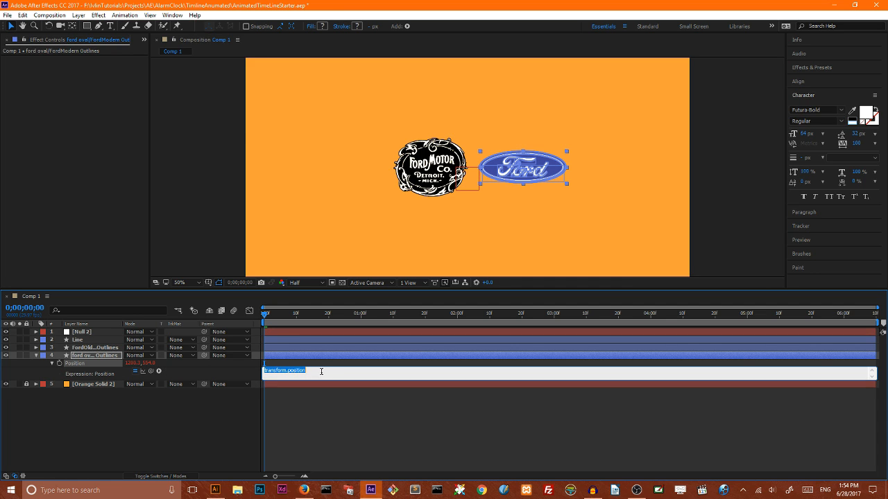
key(ctrl+v)
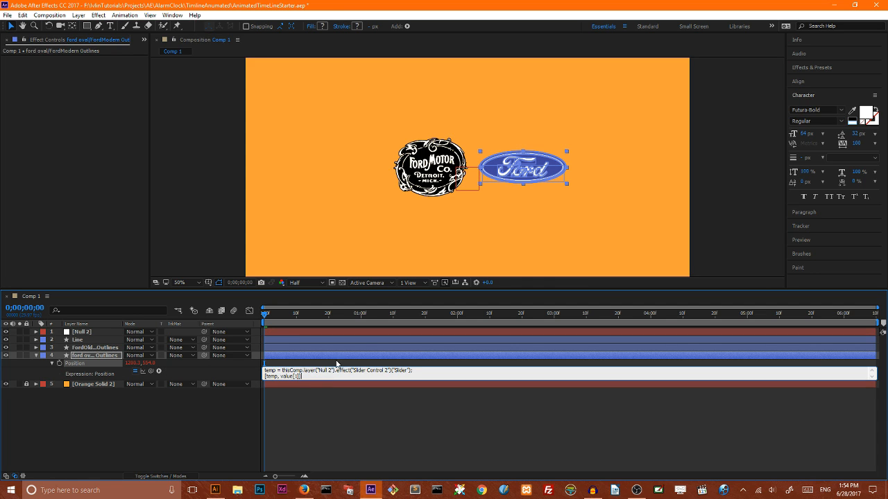
click(427, 355)
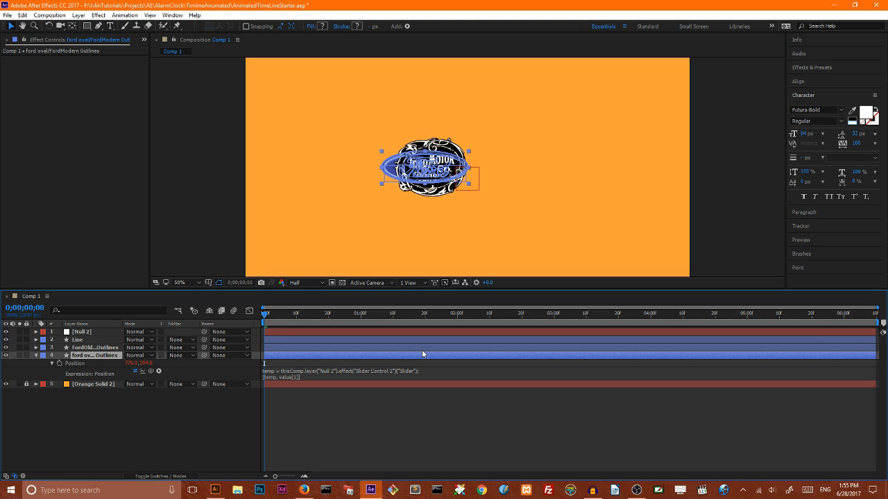
Step: Change the modern Ford logo's Position expression to return [1920-temp, value[1]] so it mirrors the old logo's horizontal position
click(269, 377)
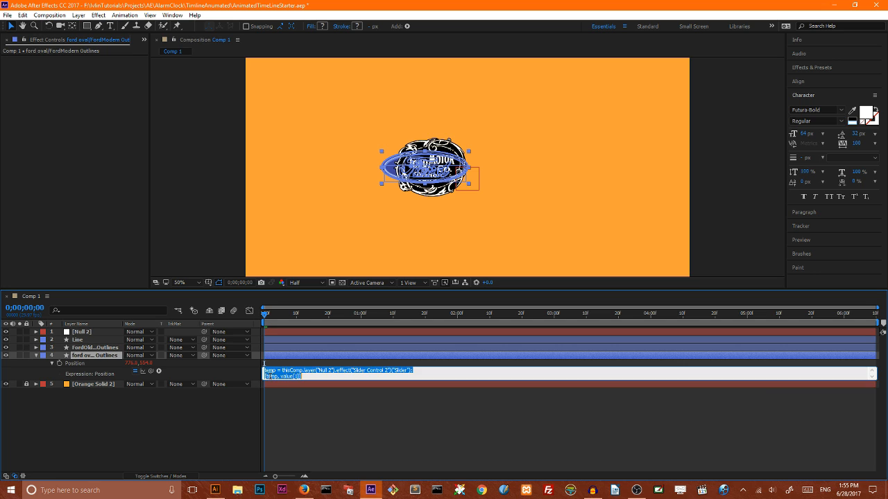
click(266, 375)
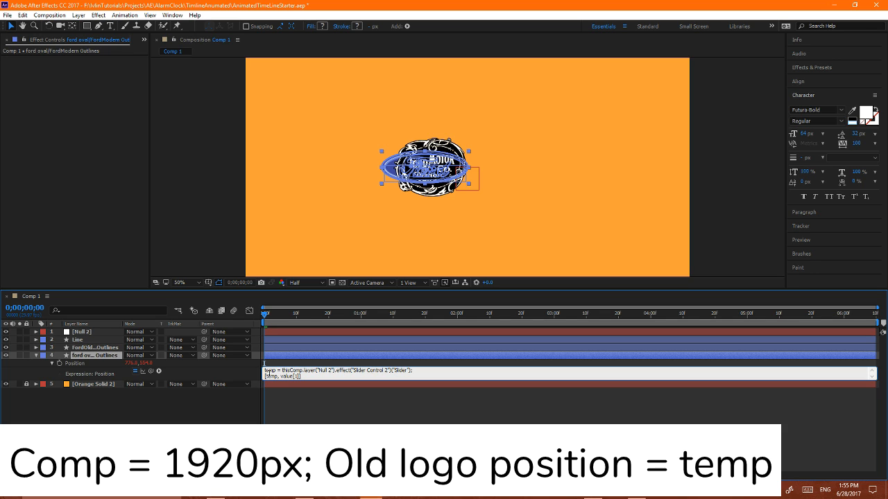
text(1920-)
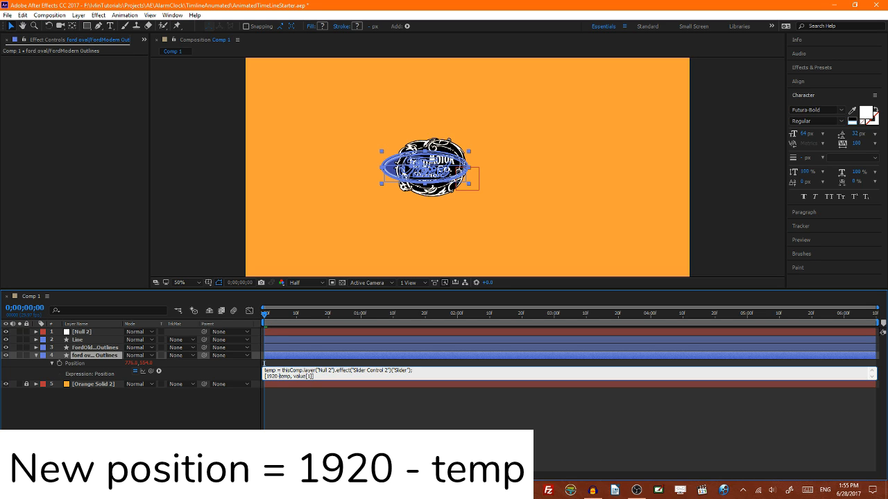
click(321, 394)
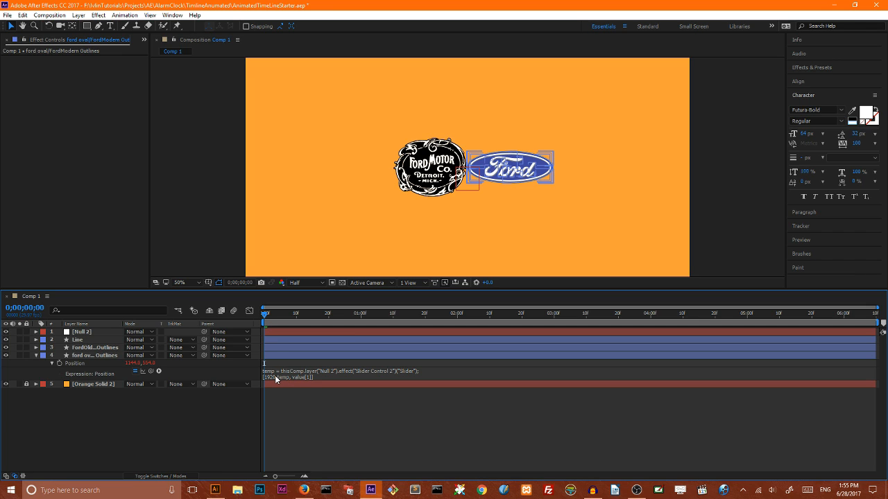
key(super+plus)
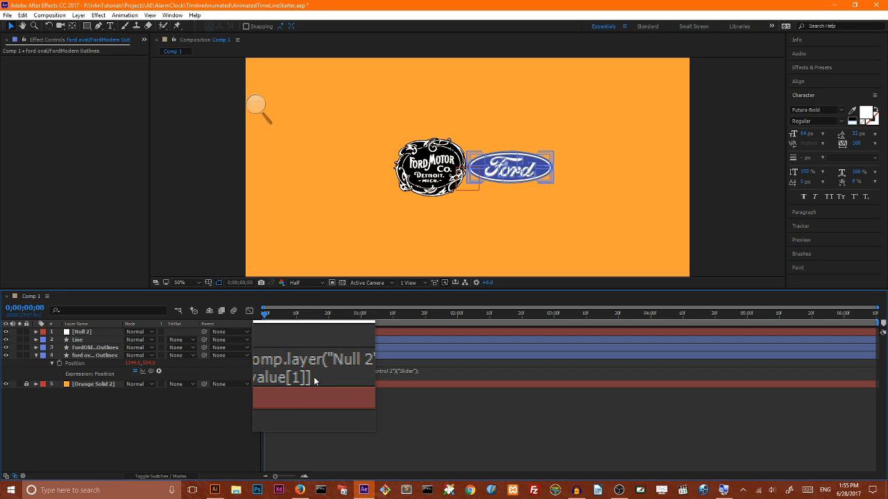
key(super+Escape)
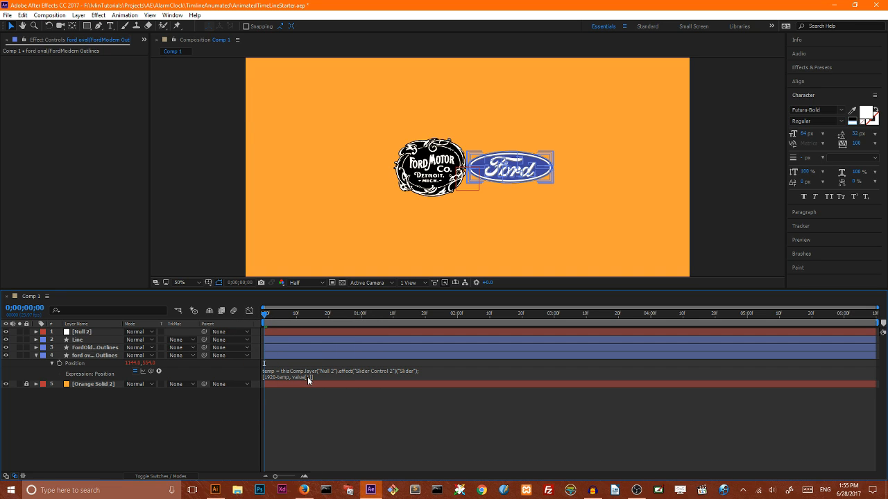
click(36, 355)
Step: Set Slider Control 2 on the Null 2 layer to 775 and add a keyframe for it at 0;00;00;00
click(80, 332)
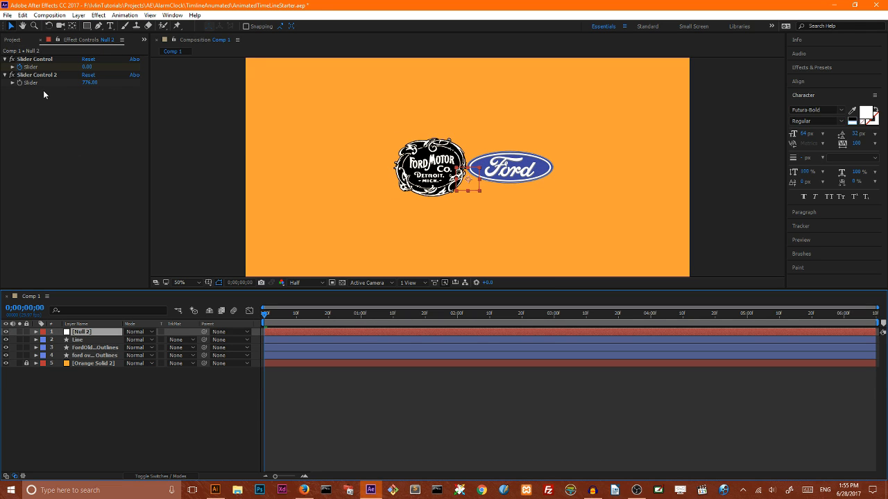
mouse_move(87, 83)
mouse_down()
mouse_move(49, 83)
mouse_move(82, 82)
mouse_up()
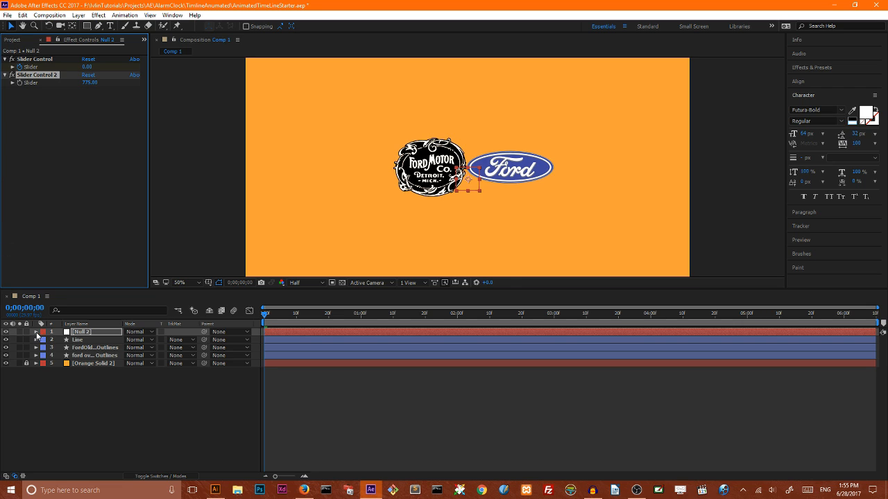
click(36, 332)
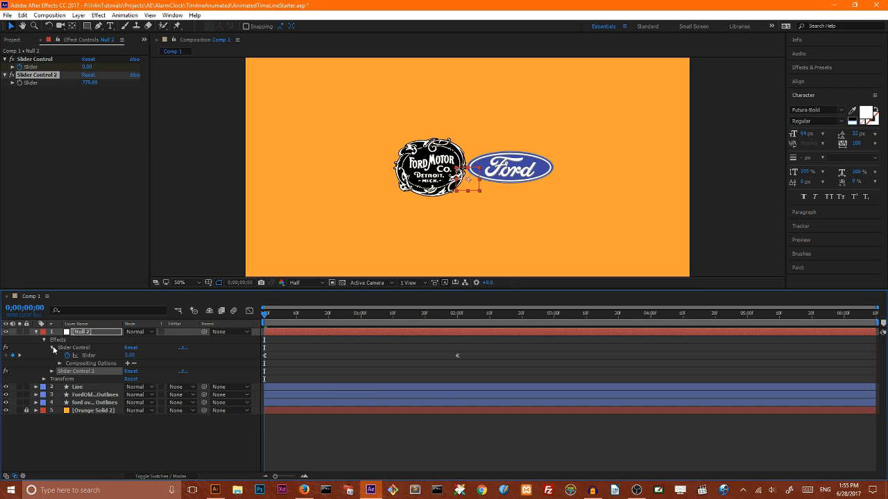
click(52, 348)
click(52, 356)
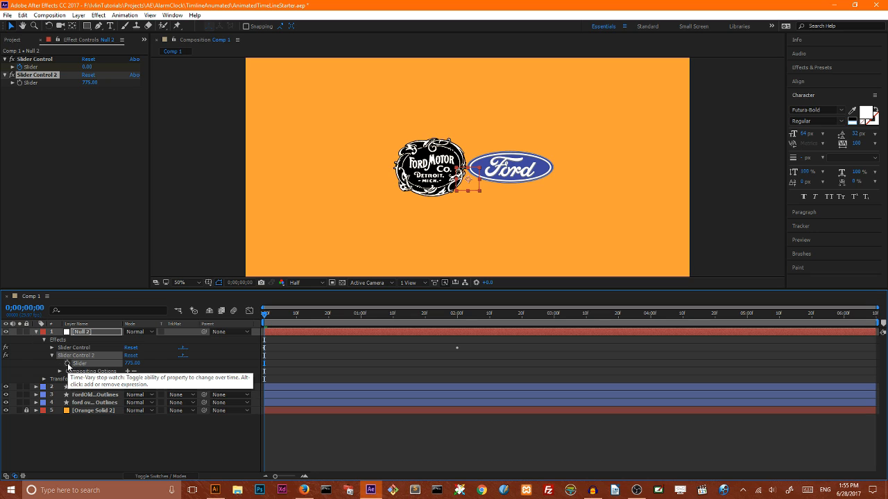
click(67, 364)
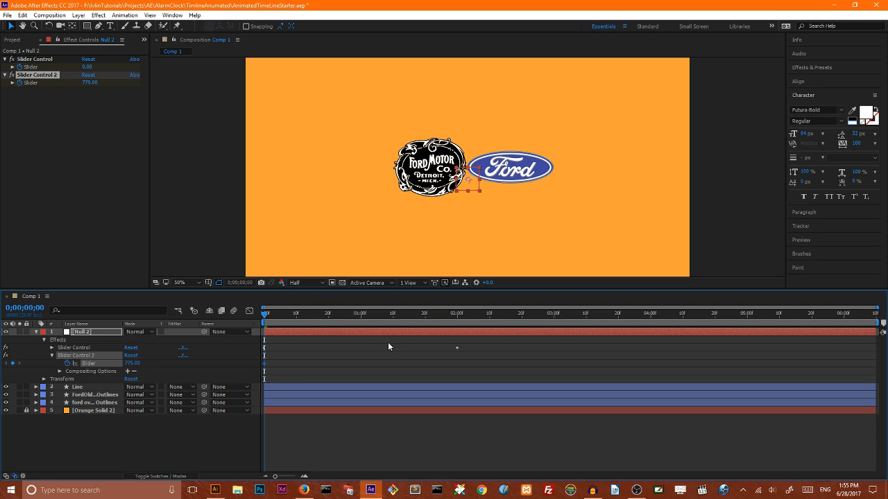
Step: Keyframe Slider Control 2 at 134 at the two-second mark to spread the logos apart, and preview the motion
drag(267, 315, 458, 317)
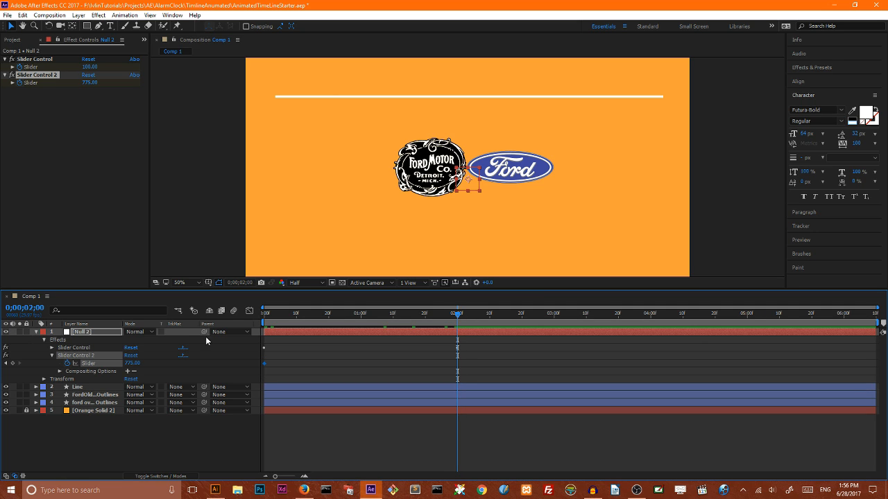
drag(132, 362, 19, 365)
drag(133, 364, 19, 365)
mouse_move(131, 365)
mouse_down()
mouse_move(83, 364)
mouse_move(123, 362)
mouse_up()
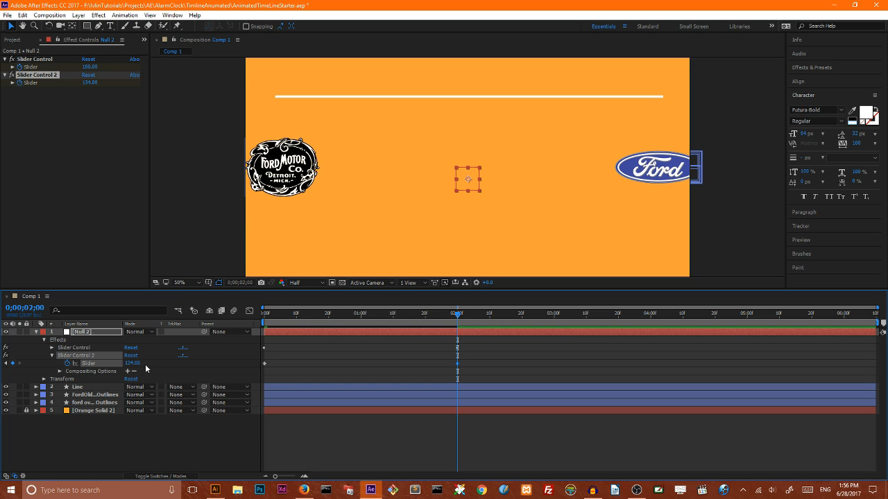
drag(394, 316, 455, 308)
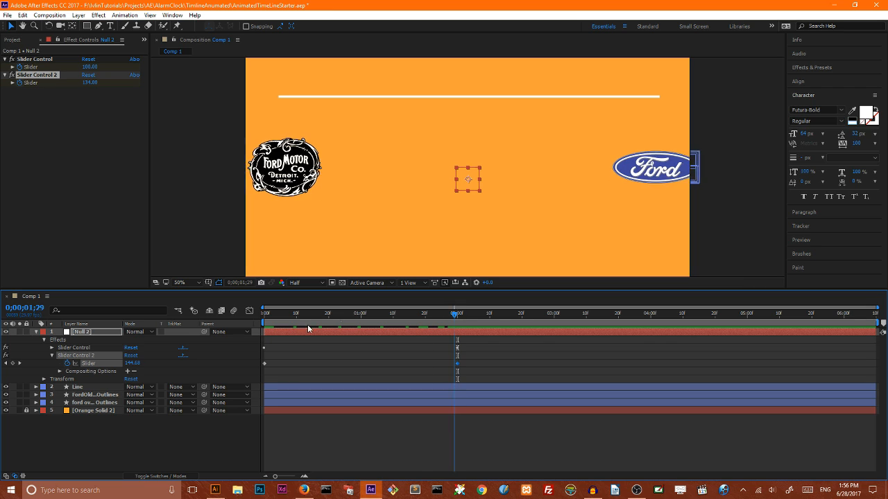
key(Home)
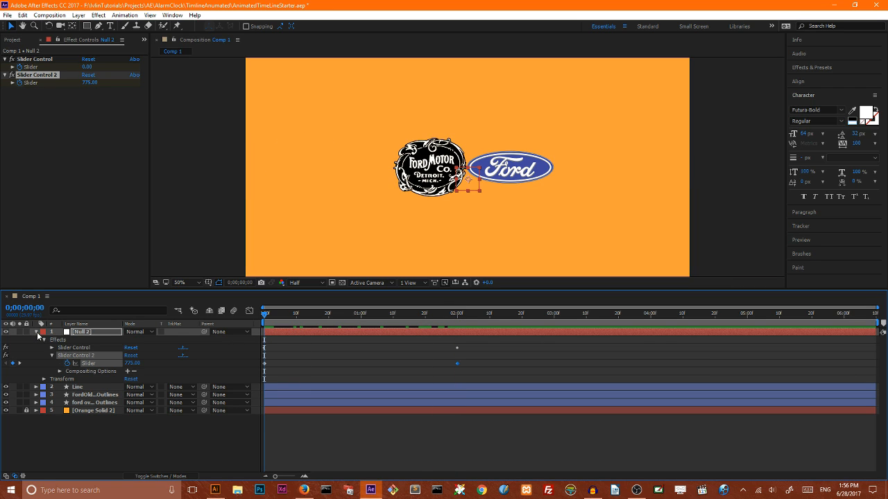
click(36, 332)
Step: Move the Line layer below both logo layers in the stacking order
click(79, 340)
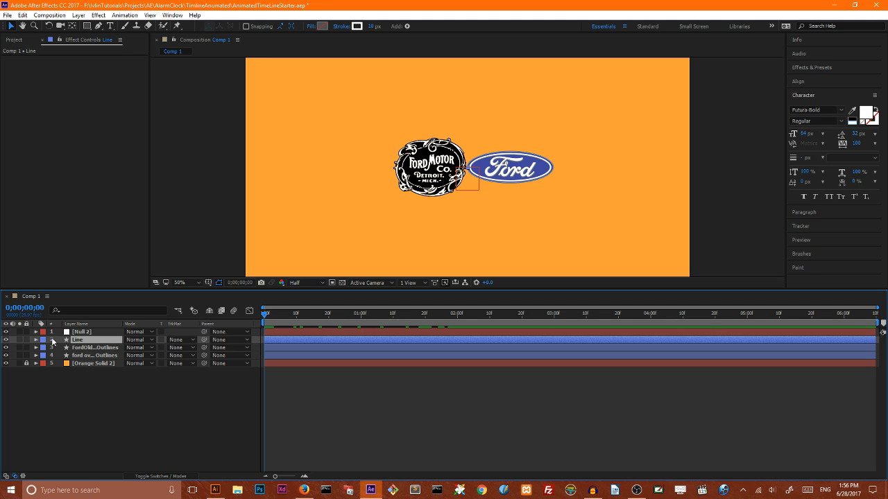
key(ctrl+bracketright)
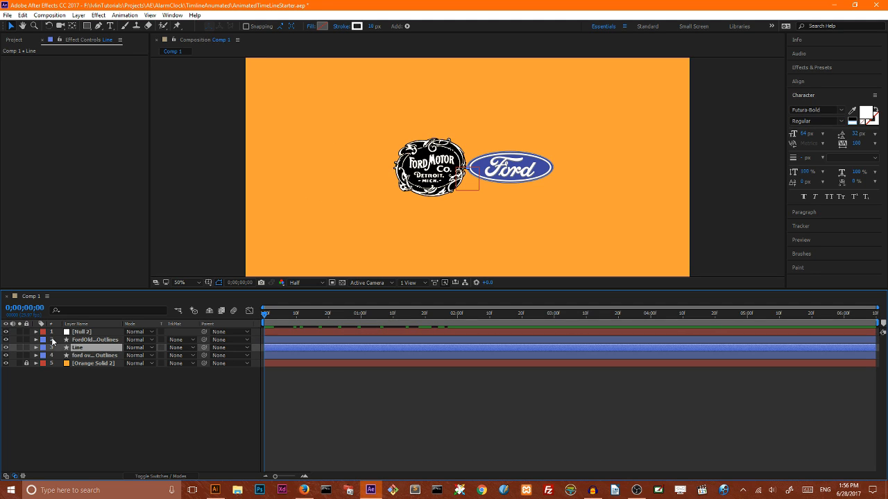
key(ctrl+bracketleft)
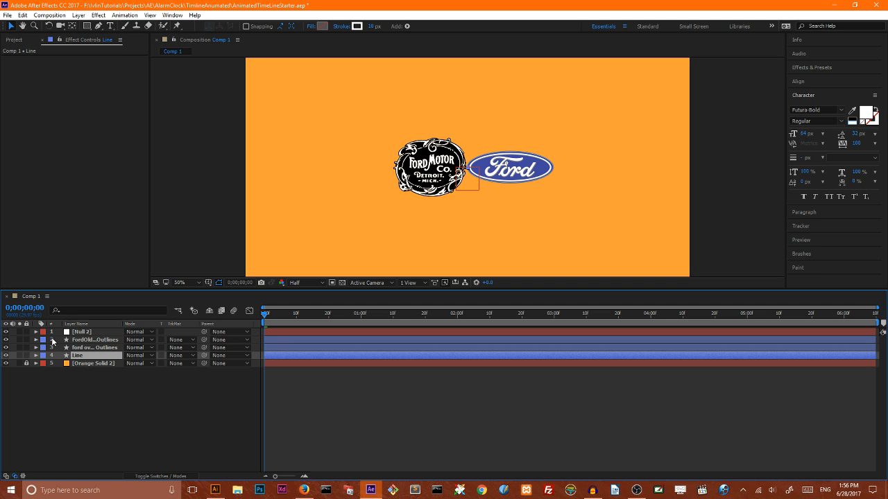
Step: At the two-second mark, lower the Line layer to a Y position of about 848 so it runs between the logos
key(p)
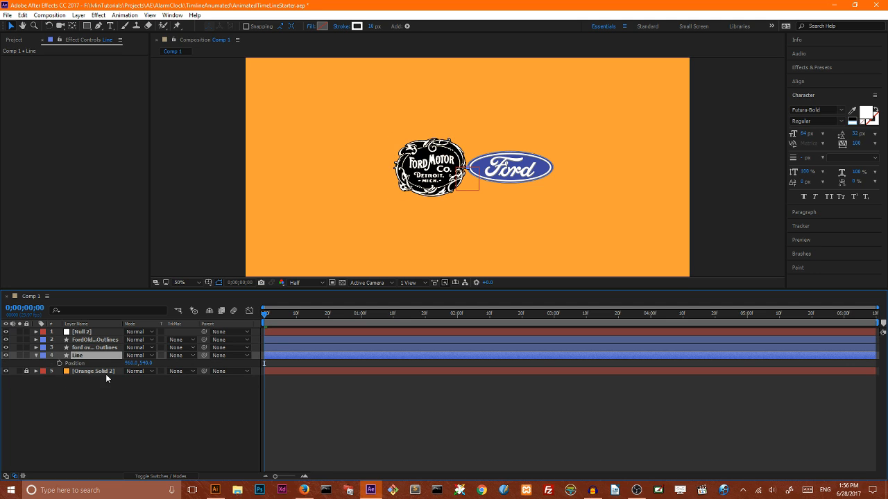
drag(148, 365, 170, 363)
drag(418, 319, 457, 315)
drag(147, 362, 312, 313)
mouse_move(151, 364)
mouse_down()
mouse_move(164, 357)
mouse_move(152, 361)
mouse_up()
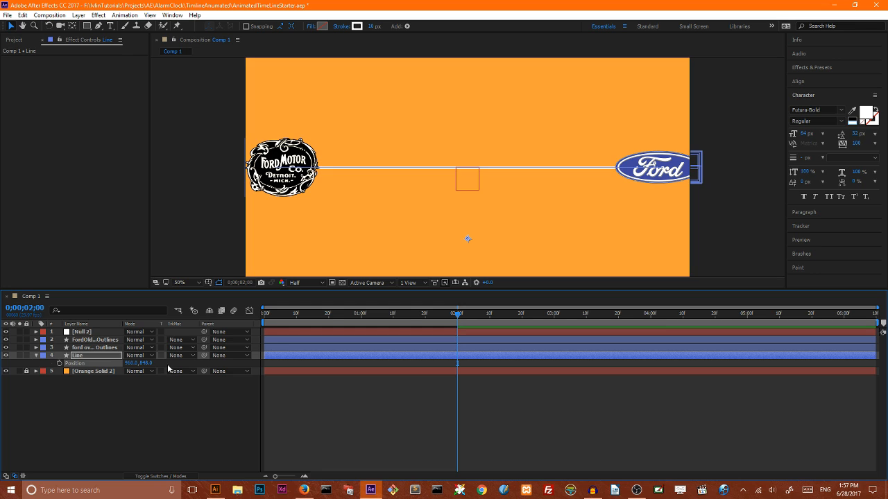
click(146, 362)
click(36, 355)
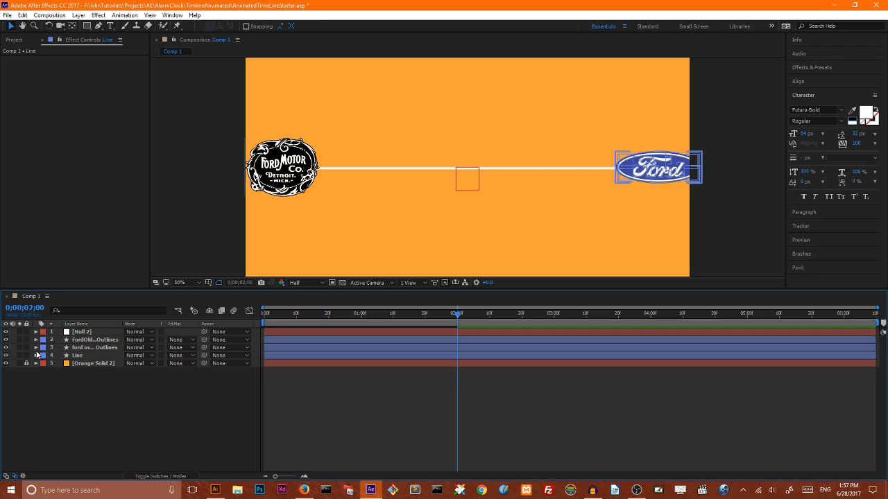
Step: Add a shape layer above the old logo layer and draw a short vertical Pen tick rising from the white line near the old logo
click(95, 340)
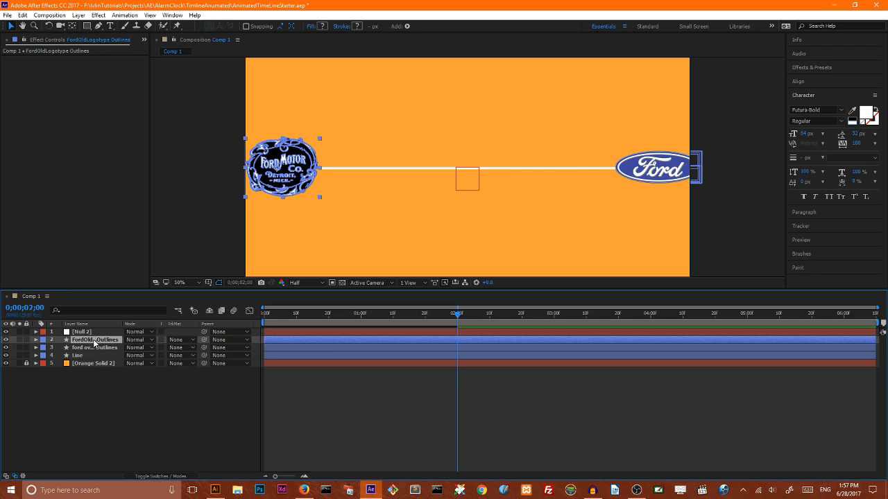
right_click(114, 403)
mouse_move(150, 317)
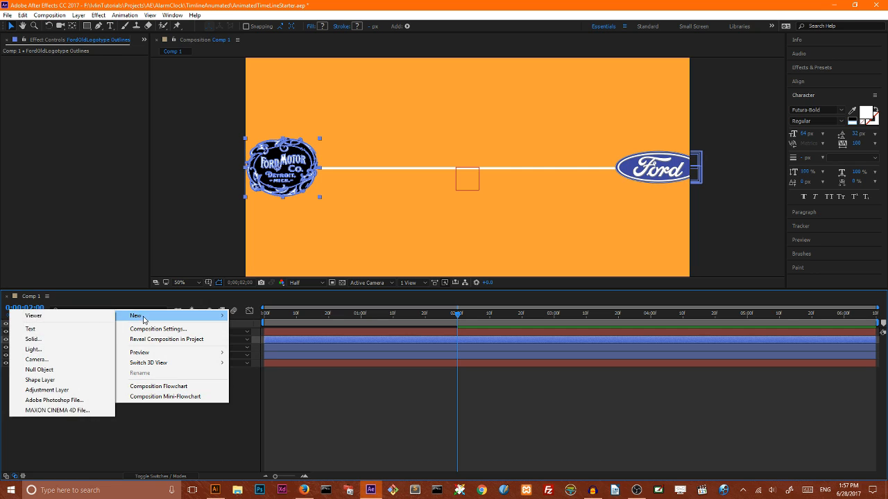
click(63, 380)
click(98, 26)
key(period)
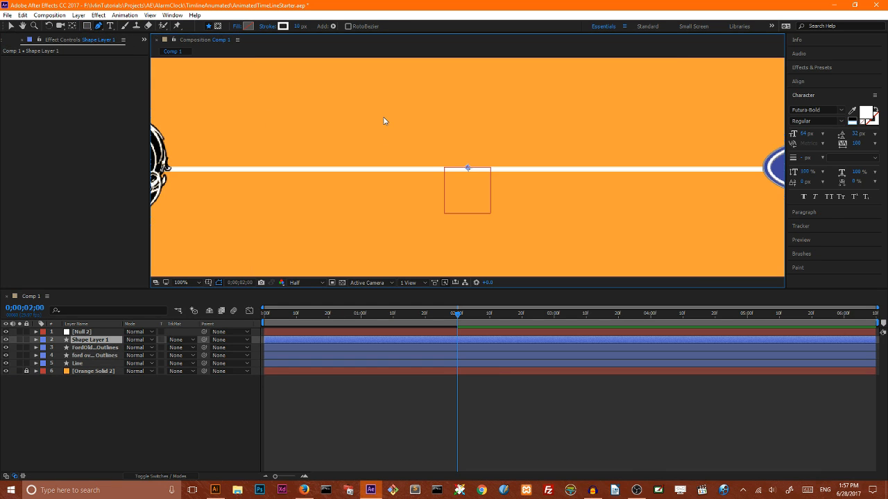
click(248, 145)
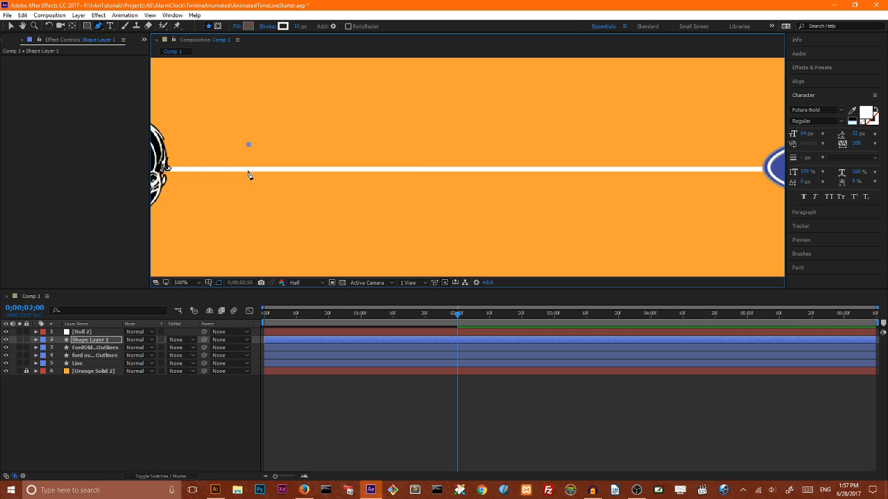
click(248, 169)
key(v)
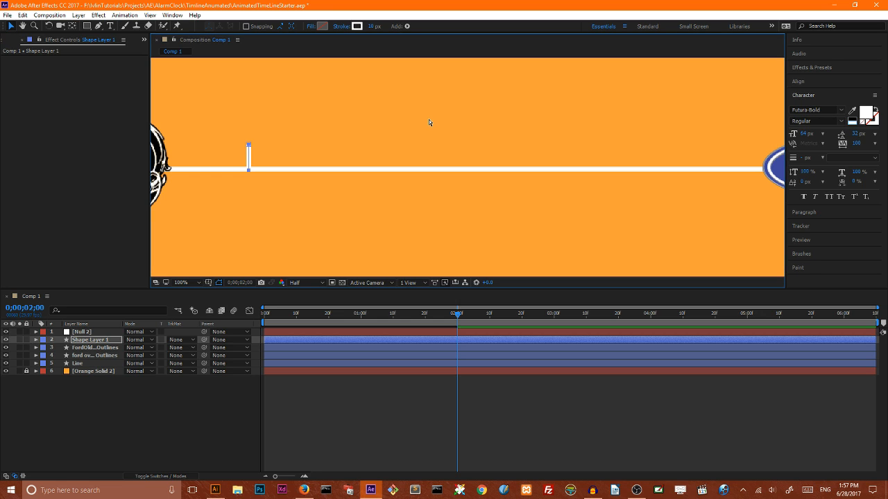
Step: Move the anchor point of Shape Layer 1 to the middle of its vertical tick
click(87, 342)
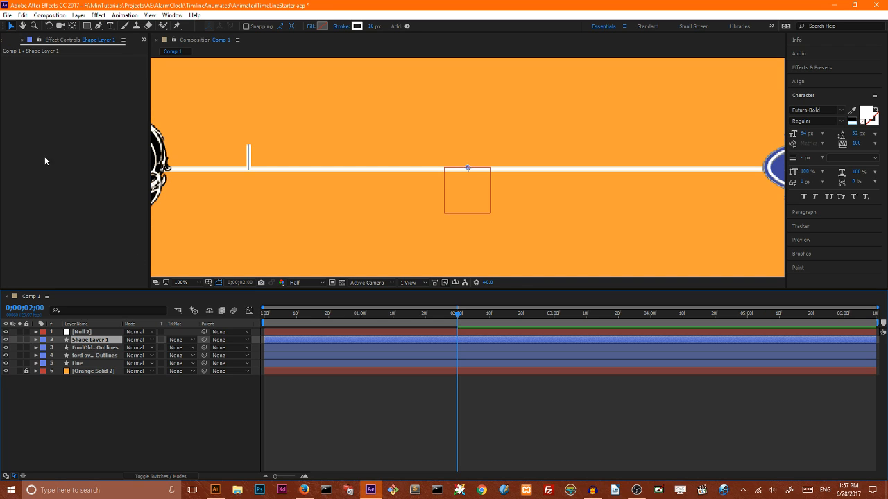
click(72, 26)
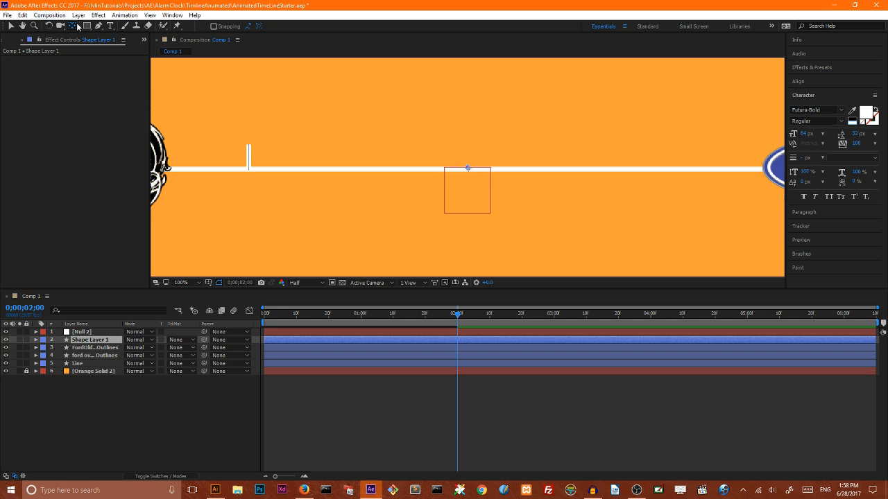
drag(466, 164, 249, 157)
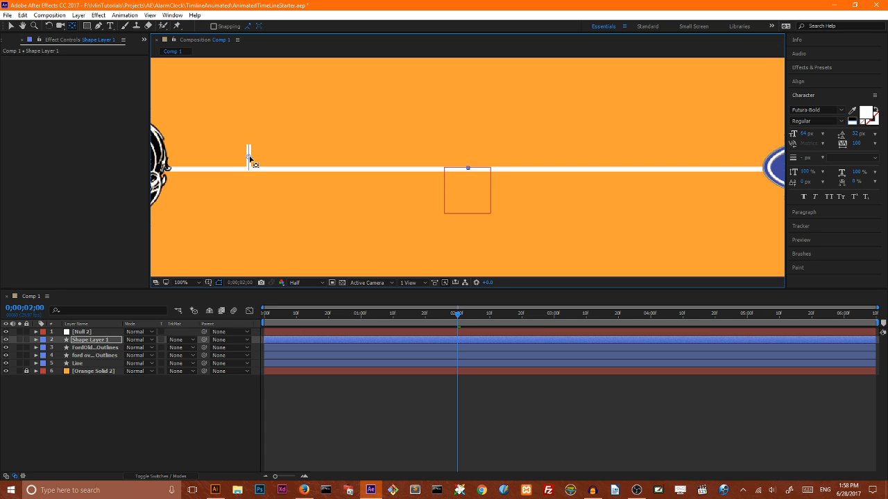
key(ctrl)
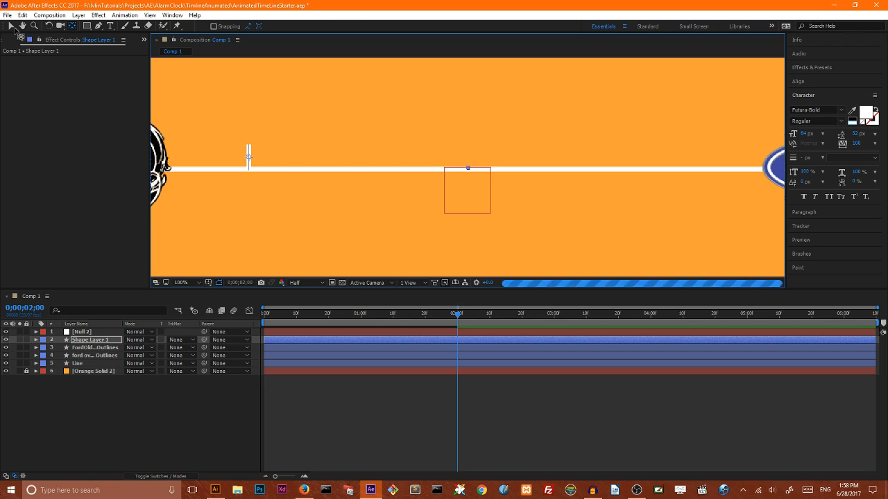
click(11, 26)
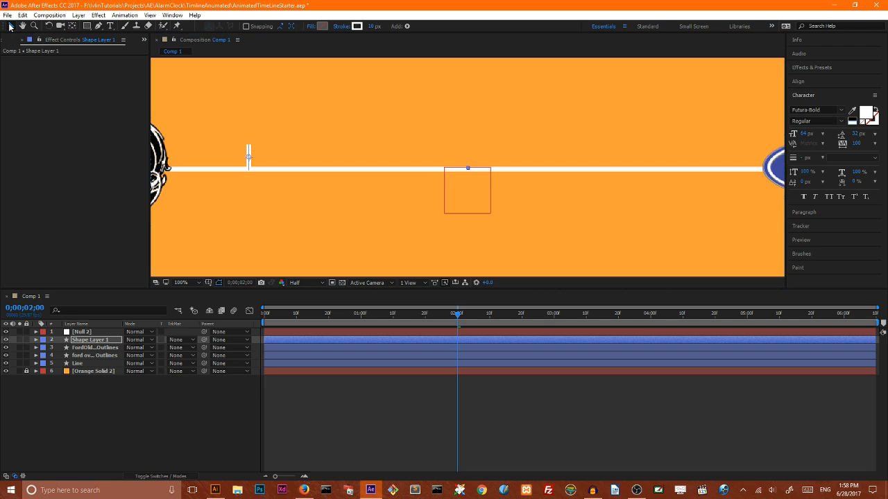
Step: Duplicate the tick layer twice and move Shape Layer 2's tick to hang below the line near its middle
click(101, 341)
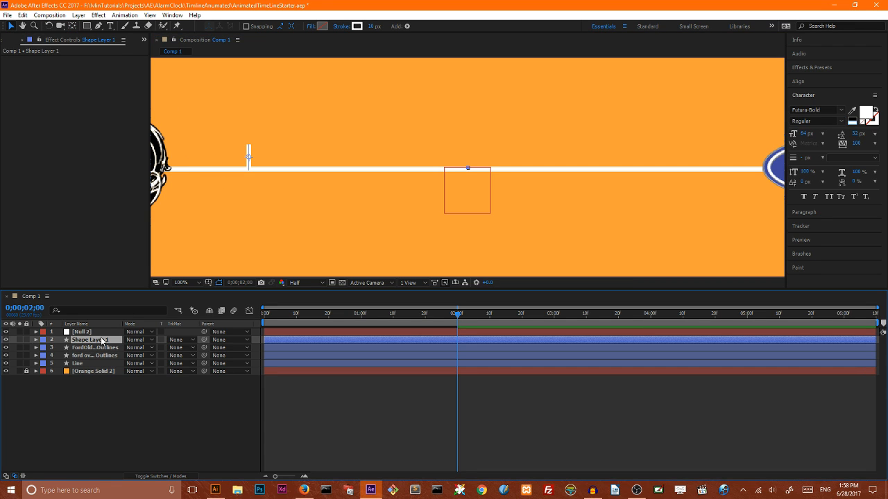
key(ctrl+d)
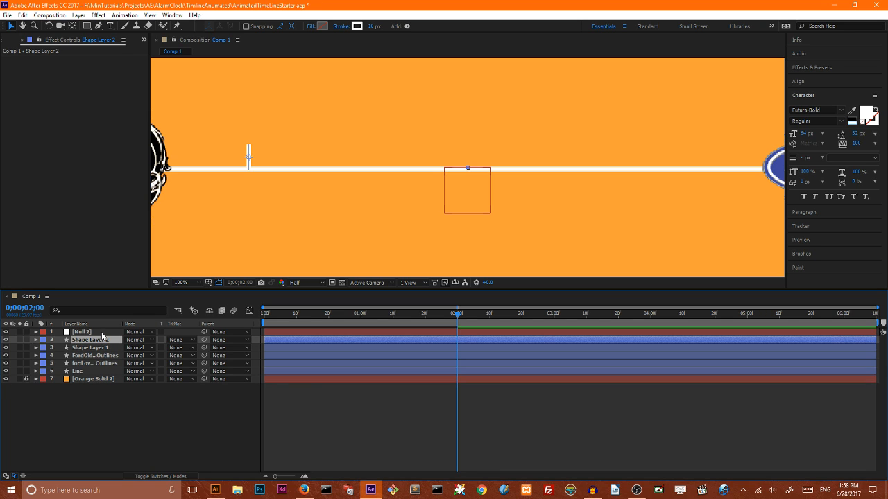
key(ctrl+d)
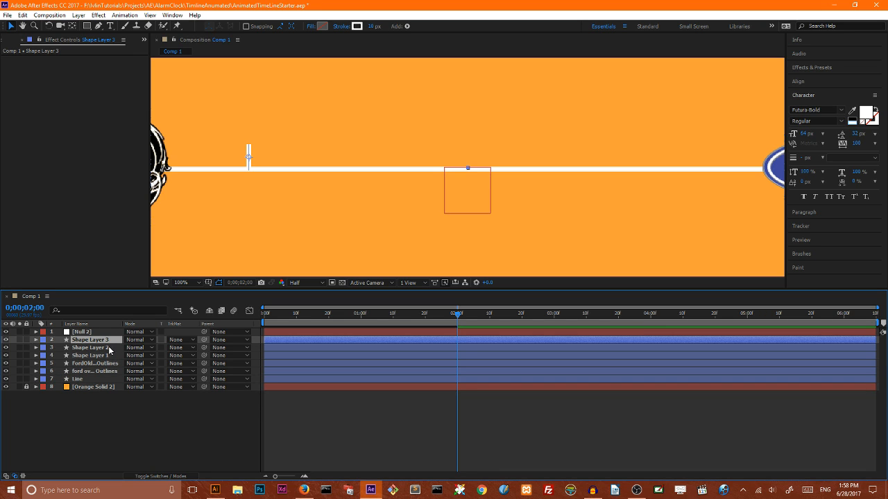
click(108, 346)
drag(249, 161, 445, 185)
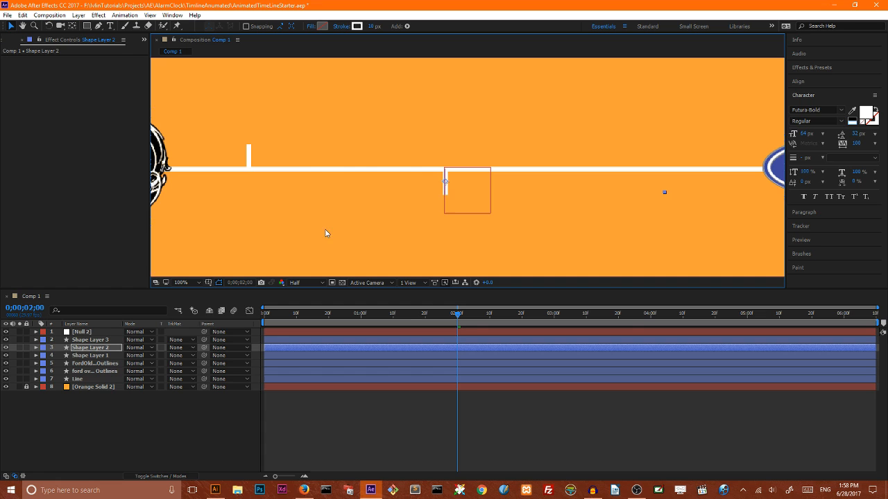
Step: Move Shape Layer 3's tick along the line so it stands above it just before the blue Ford logo
click(99, 344)
drag(252, 154, 679, 157)
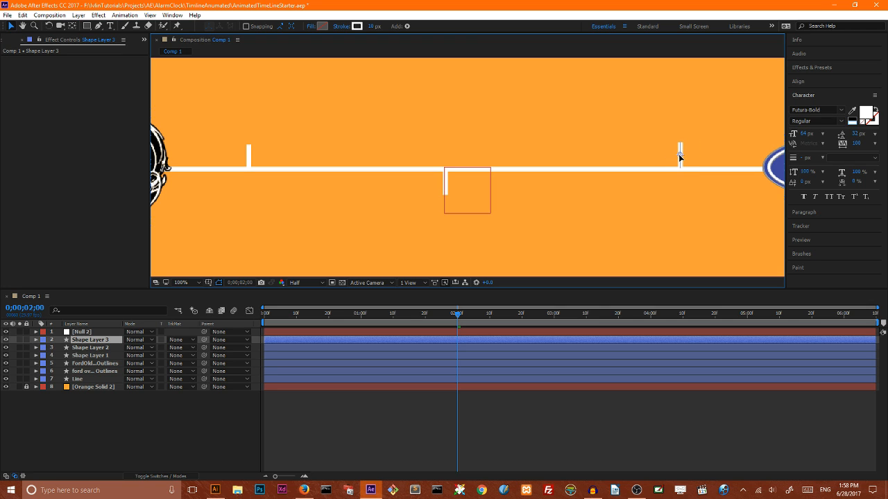
click(594, 122)
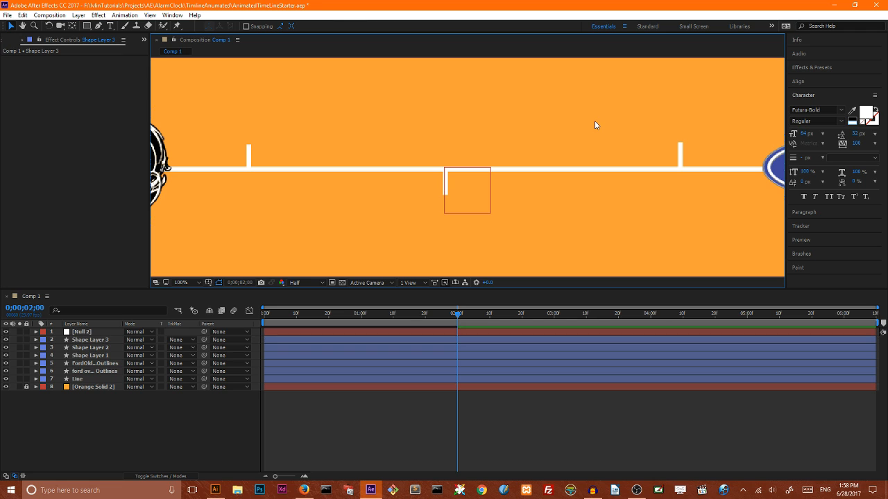
Step: Add the text 1907 and position it just above the tick nearest the old logo
click(109, 25)
click(243, 132)
text(1)
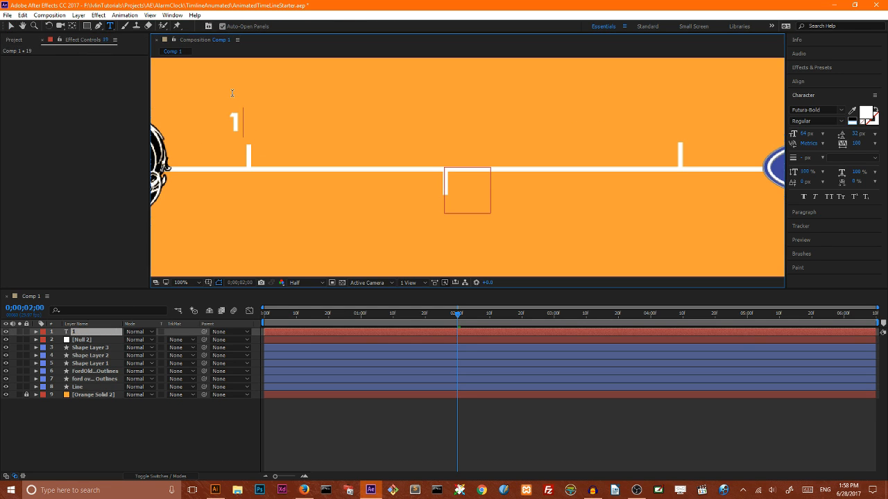
text(907)
click(12, 27)
drag(215, 124, 262, 128)
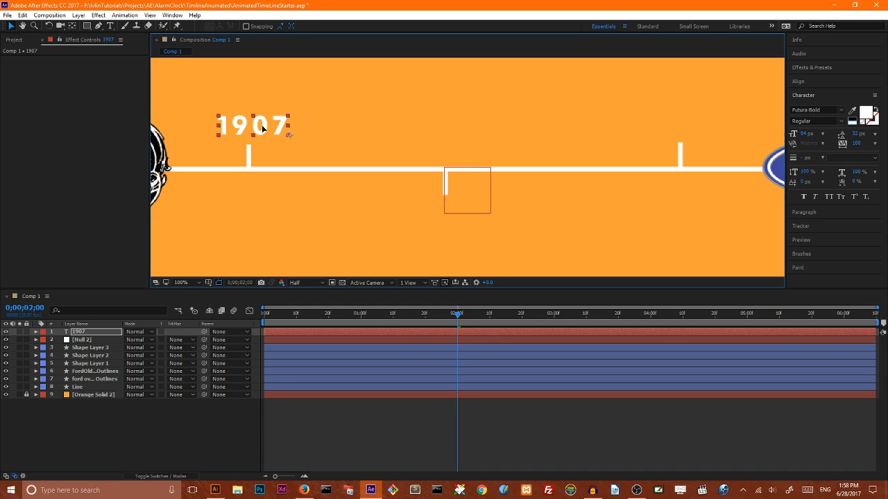
Step: Duplicate the 1907 text twice, move the 1908 copy below the middle tick and change it to 1927
key(ctrl+d)
key(ctrl+d)
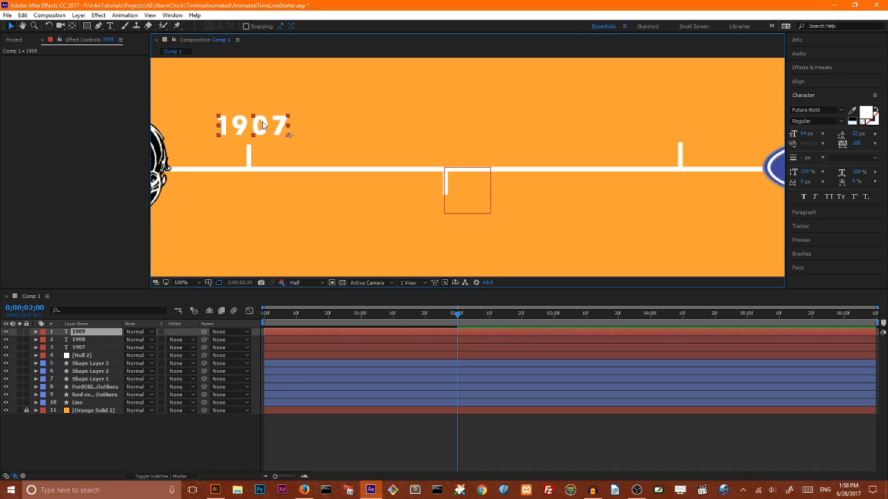
click(81, 340)
drag(262, 131, 453, 217)
double_click(453, 217)
click(458, 215)
key(BackSpace)
text(2)
key(Escape)
key(v)
Step: Move the remaining year copy above the tick near the blue Ford logo and change it to 1957
drag(257, 143, 690, 135)
double_click(690, 135)
click(690, 132)
key(BackSpace)
text(5)
click(10, 25)
key(comma)
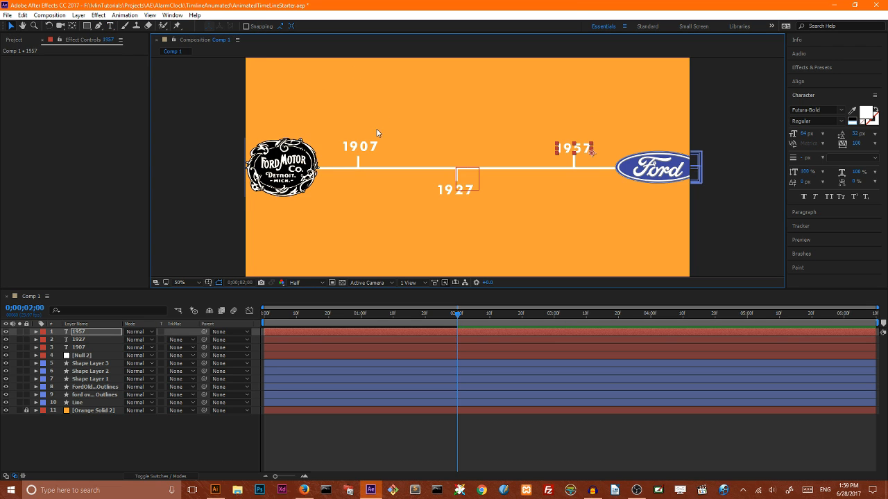
Step: Pre-compose the three year texts and the three tick shape layers into a composition named Data
click(78, 348)
ctrl+click(78, 339)
ctrl+click(79, 333)
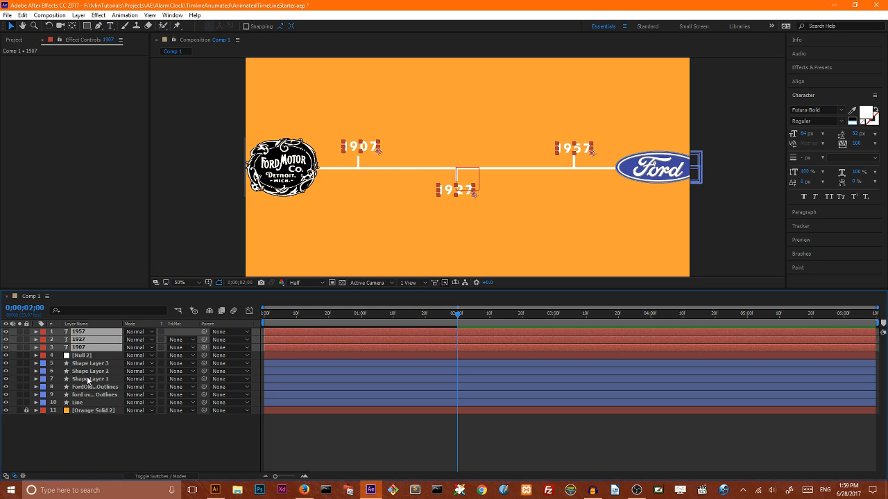
click(88, 366)
shift+click(90, 380)
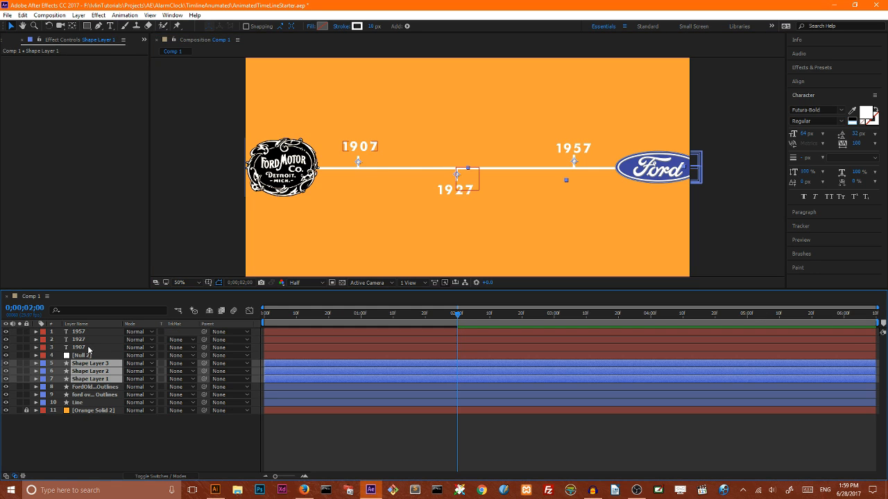
ctrl+click(87, 347)
ctrl+click(89, 340)
ctrl+click(88, 333)
ctrl+click(94, 395)
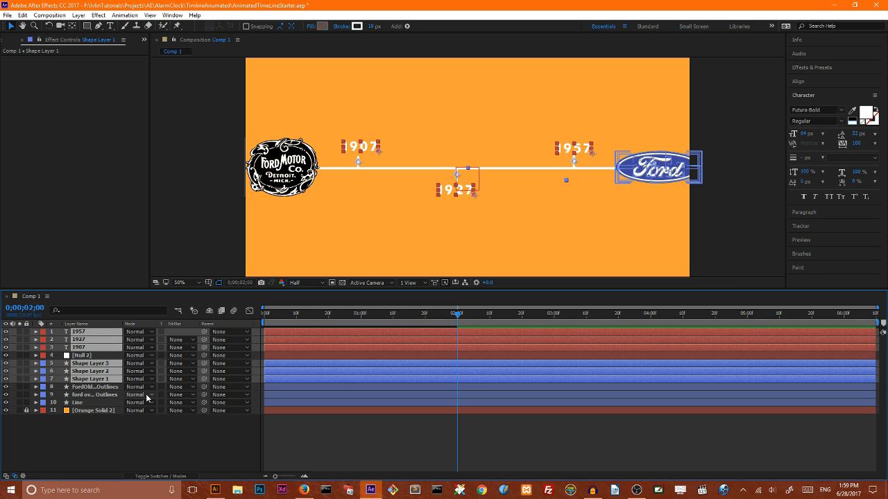
right_click(96, 366)
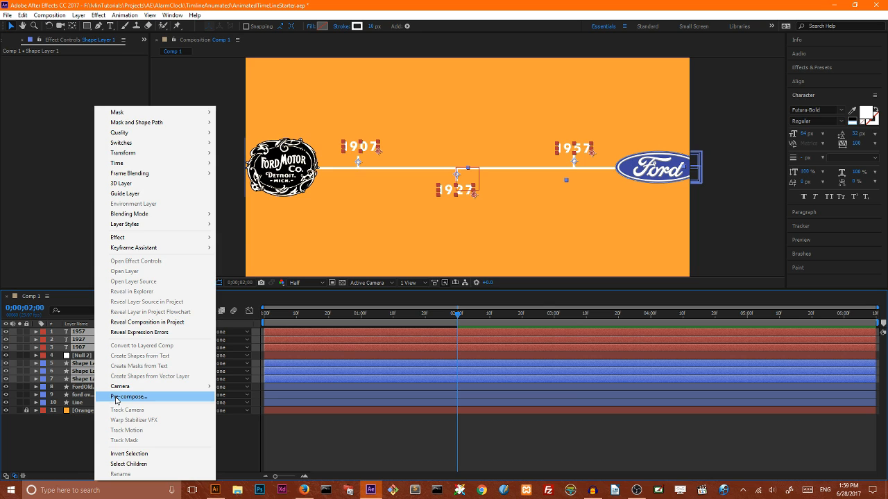
click(115, 399)
text(Data)
key(Return)
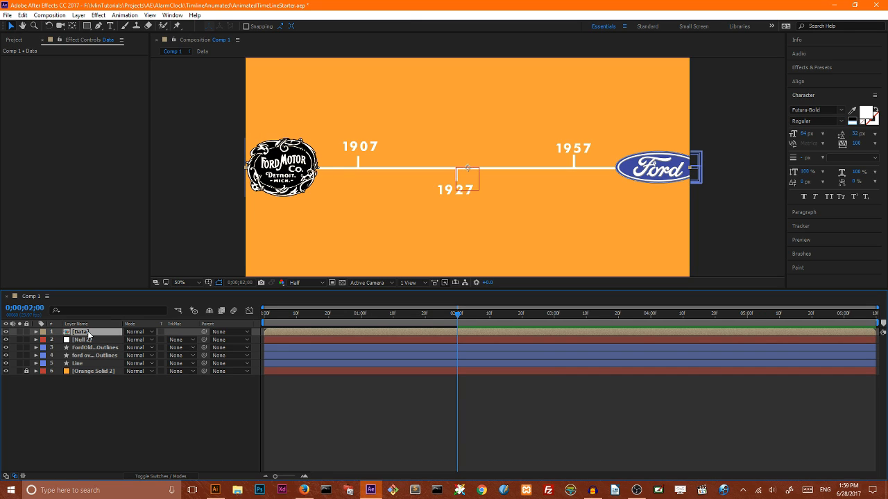
Step: Advance three frames to 0;00;02;03 and set an opacity keyframe of 0% on the Data layer
key(t)
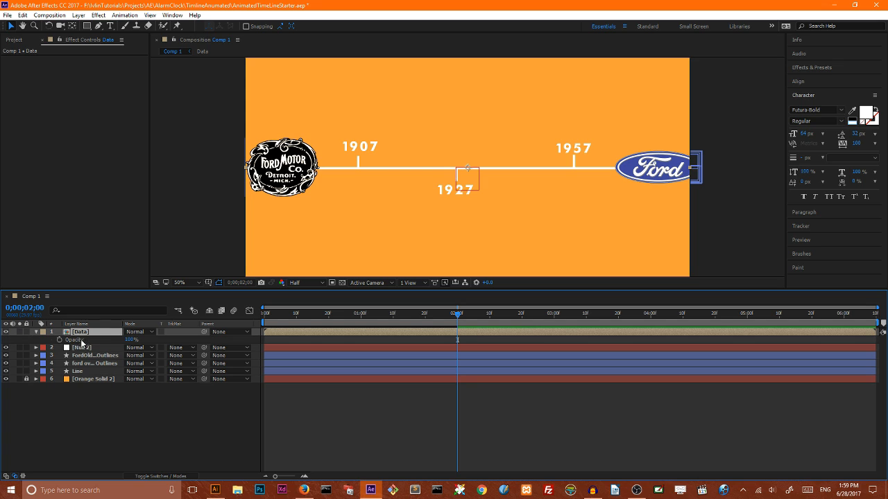
key(Return)
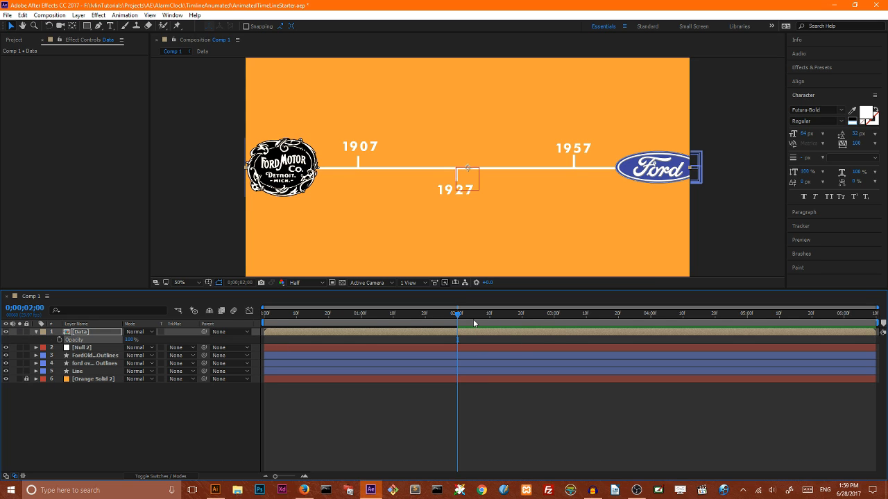
key(Page_Down)
key(Page_Down)
key(Page_Down)
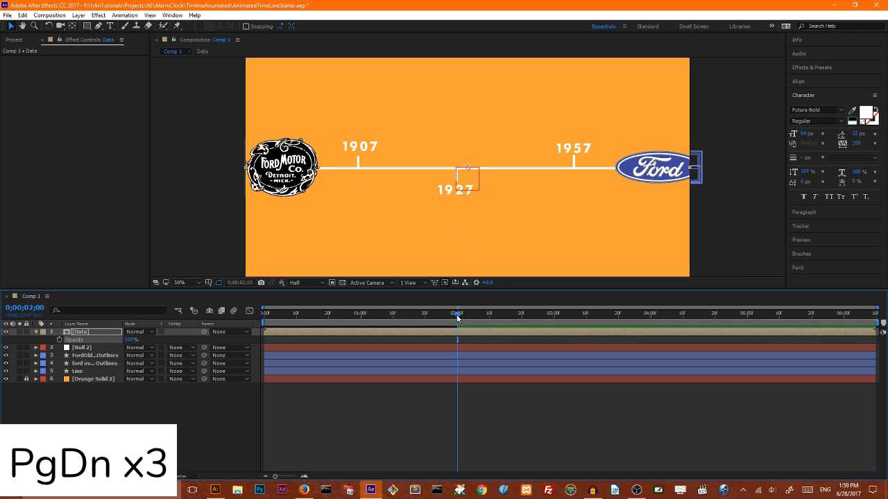
key(Page_Down)
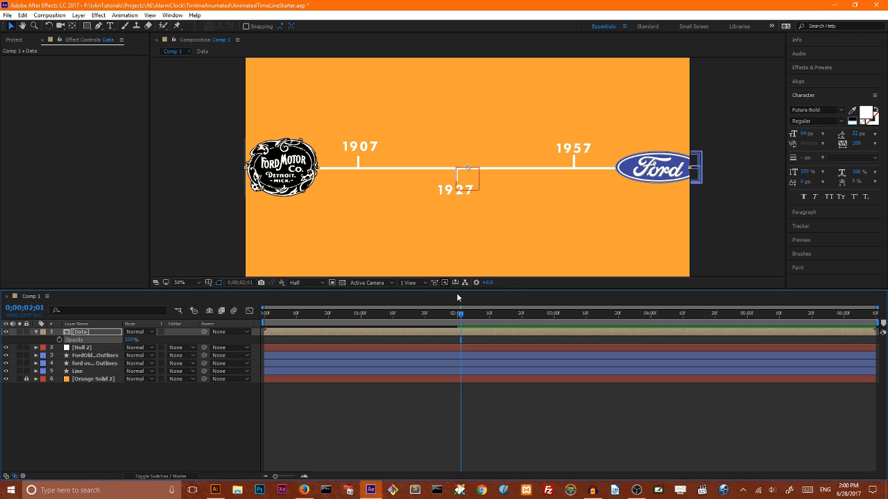
key(Page_Down)
key(Page_Down)
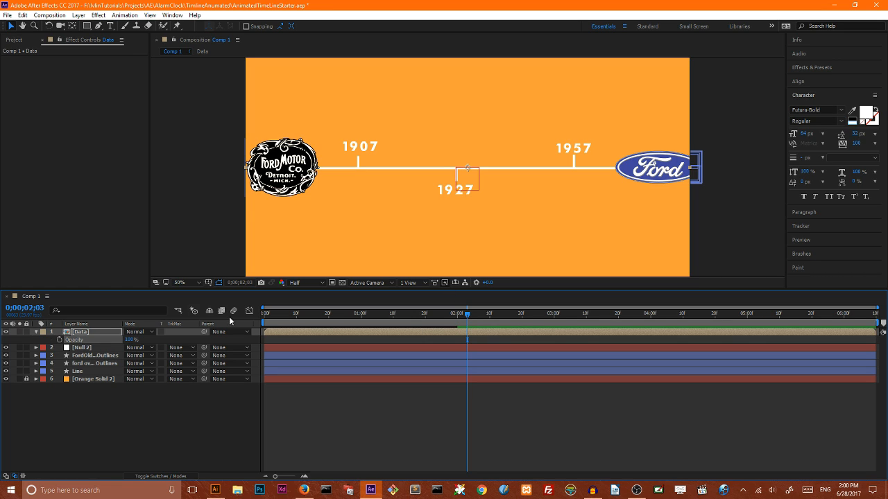
click(60, 340)
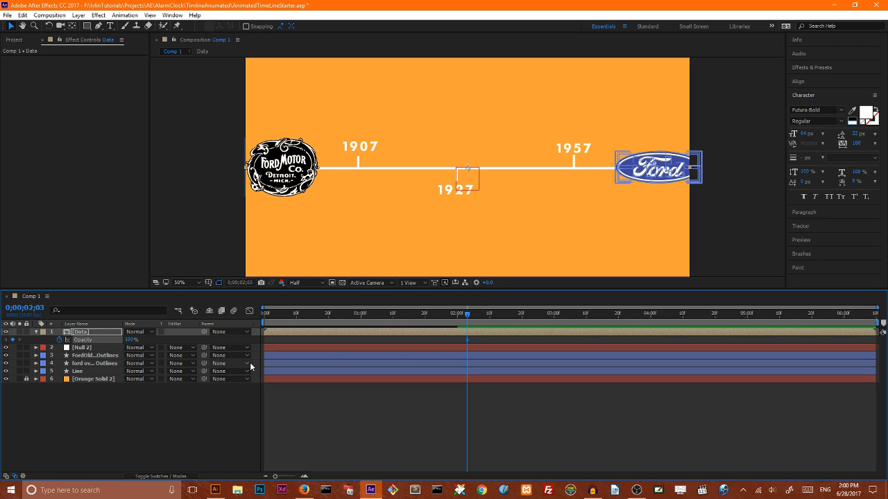
click(130, 340)
text(0)
key(Return)
Step: At 0;00;02;10, set the Data layer's opacity to 100% as a second keyframe
drag(459, 314, 489, 320)
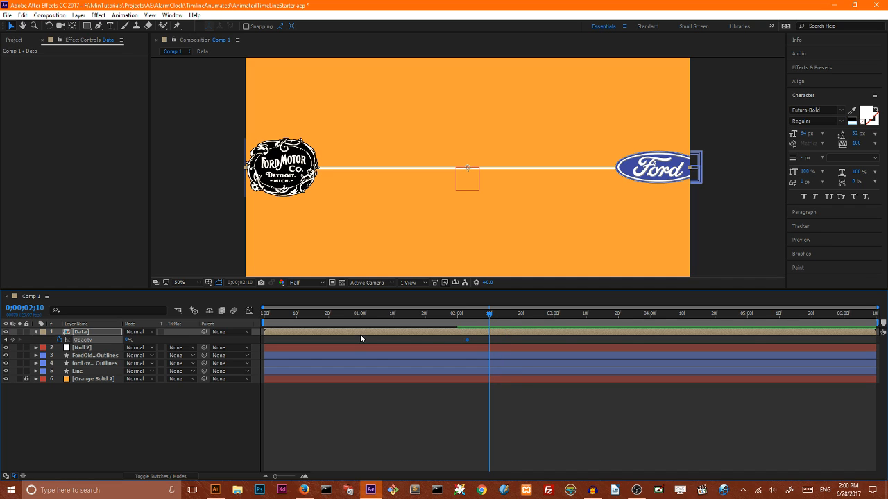
click(128, 340)
text(100)
key(Return)
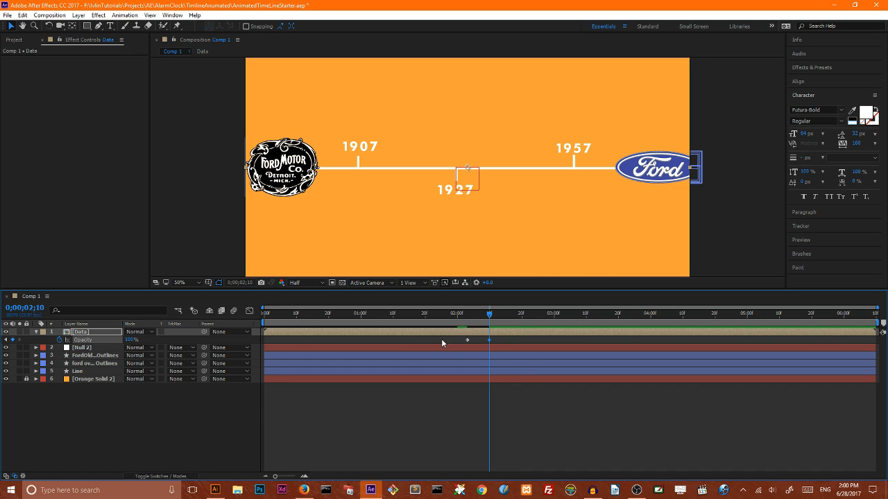
Step: Apply Easy Ease Out to both opacity keyframes of the Data layer
click(527, 353)
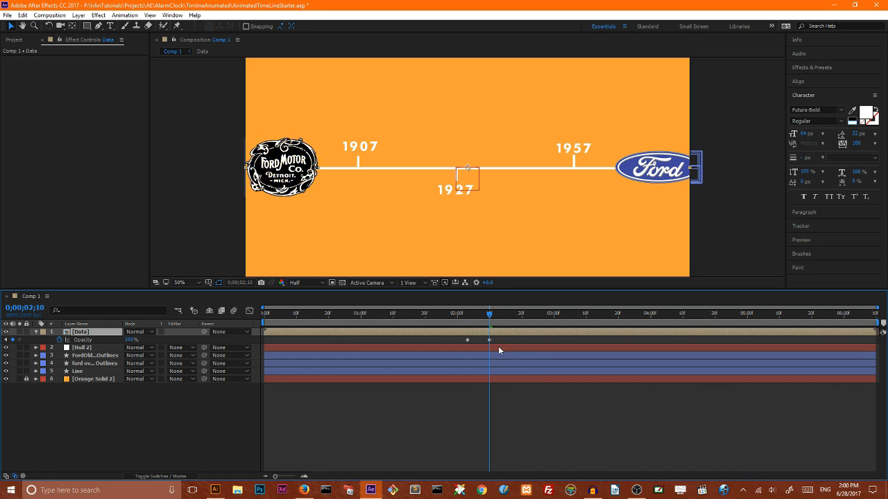
click(79, 340)
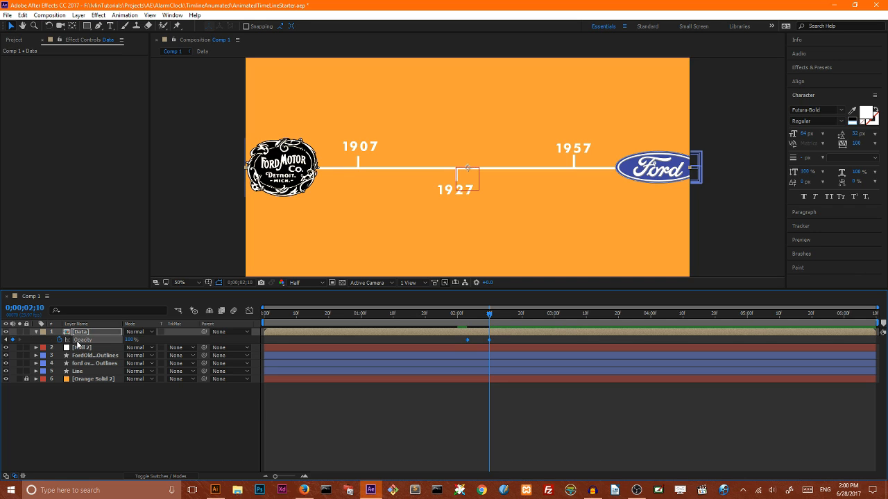
key(ctrl+shift+F9)
Step: Play the timeline animation from the start and check the logo movement and the fade-in of the years
key(Home)
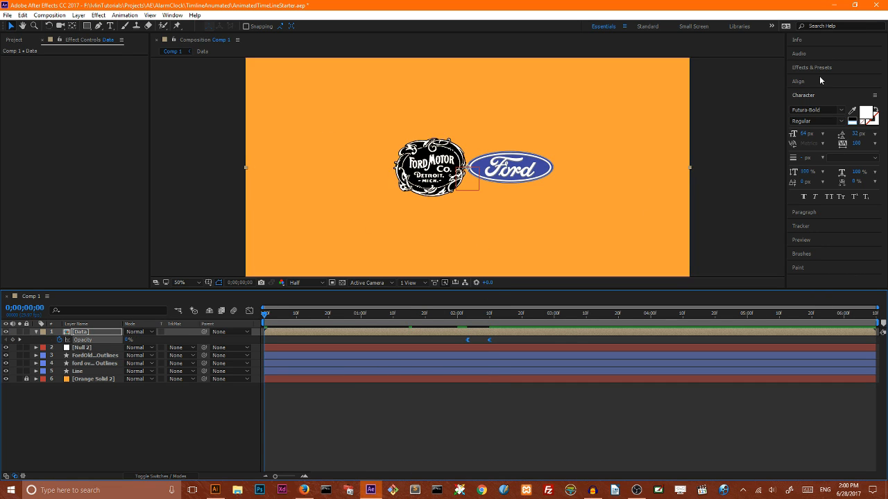
key(space)
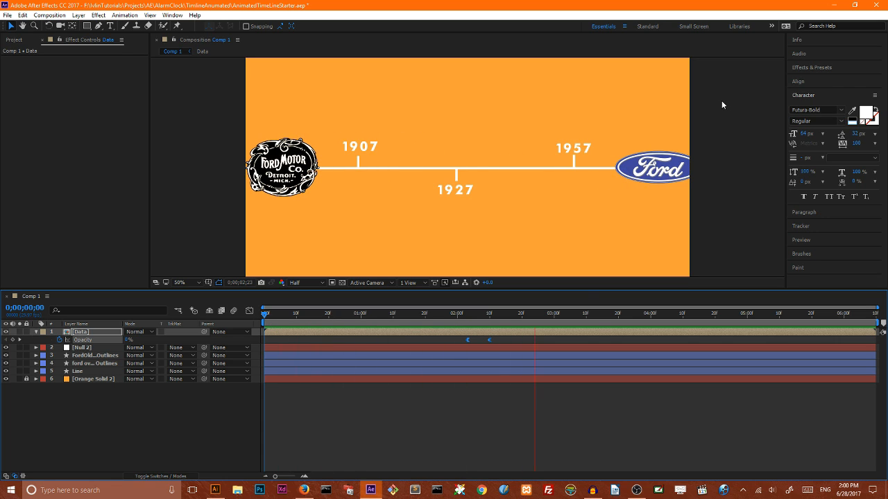
key(space)
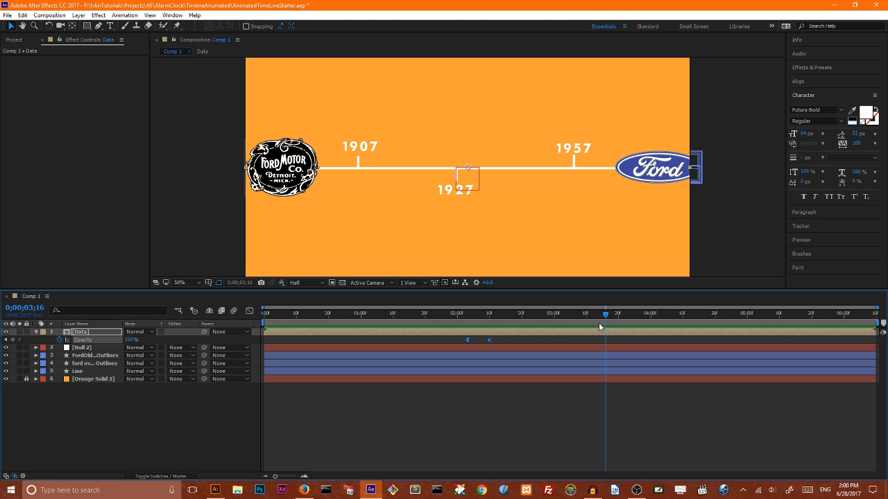
drag(606, 314, 244, 334)
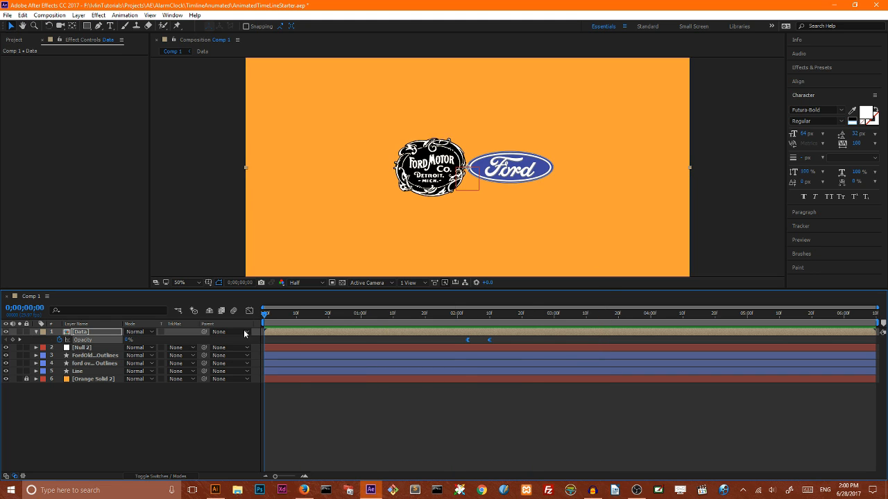
click(89, 358)
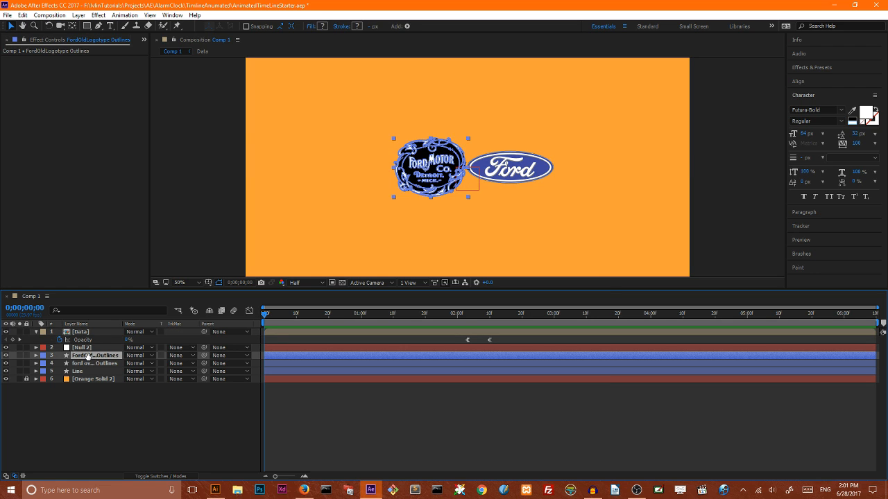
key(space)
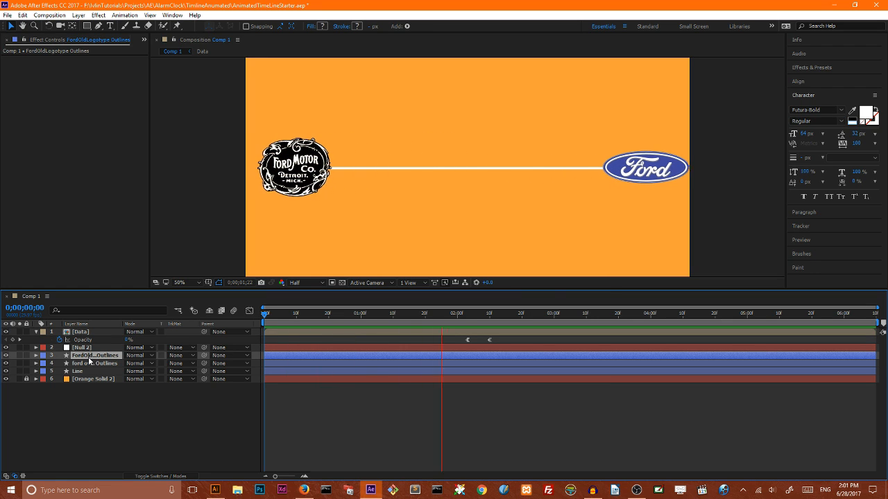
key(space)
drag(430, 316, 253, 328)
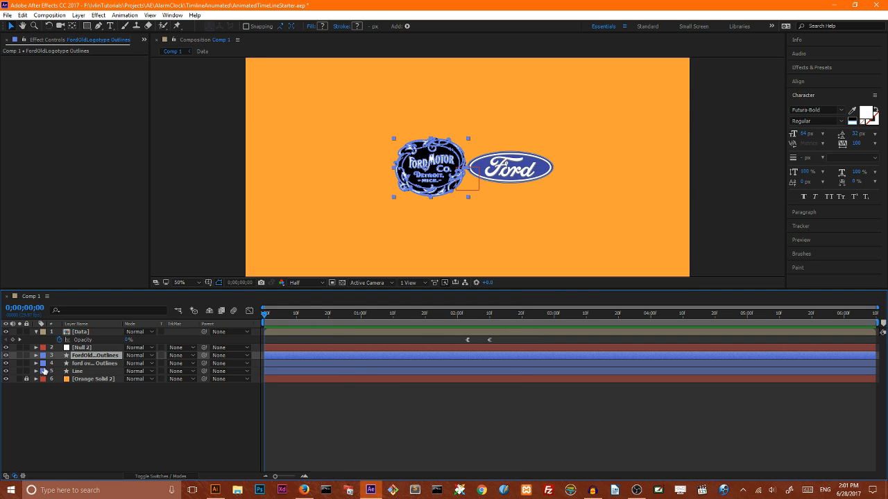
Step: Apply Easy Ease Out to the two Slider Control 2 keyframes on Null 2 and preview the animation
click(36, 356)
click(36, 357)
click(36, 332)
click(36, 340)
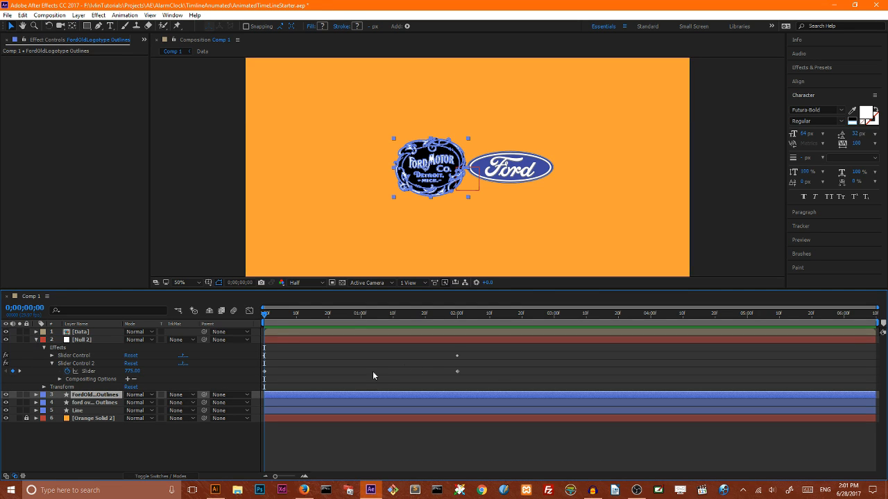
drag(497, 362, 341, 378)
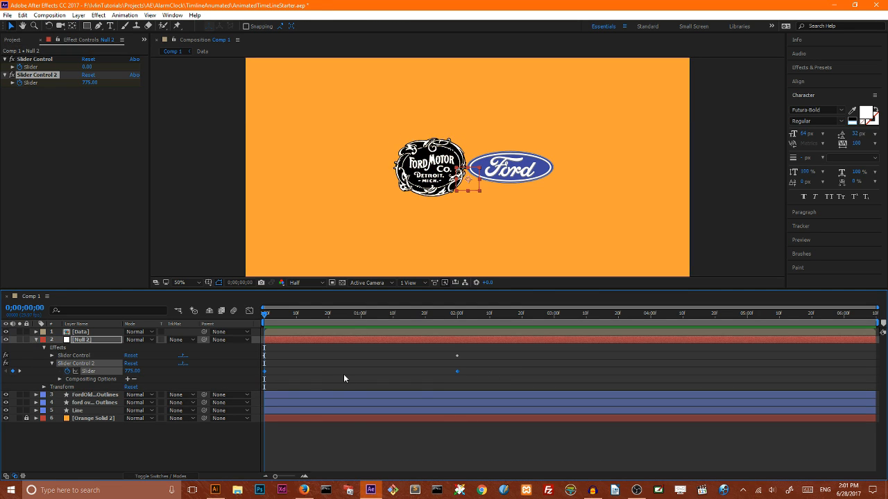
key(ctrl+shift+F9)
key(space)
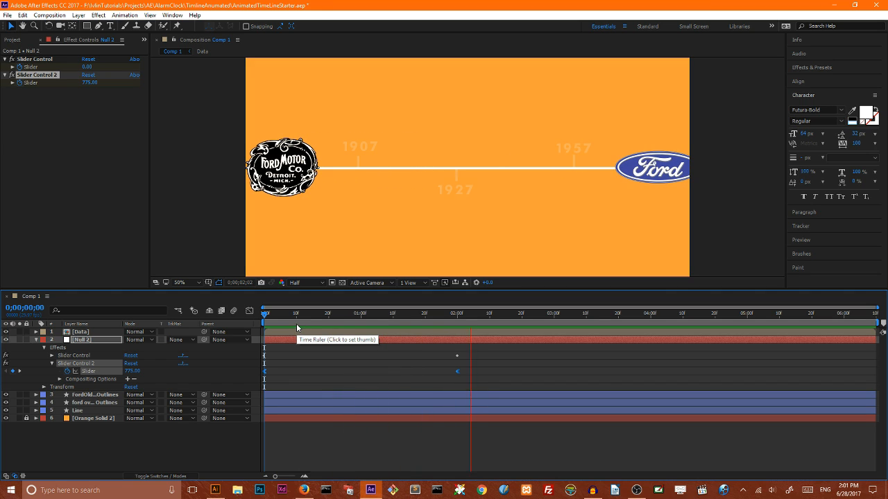
key(space)
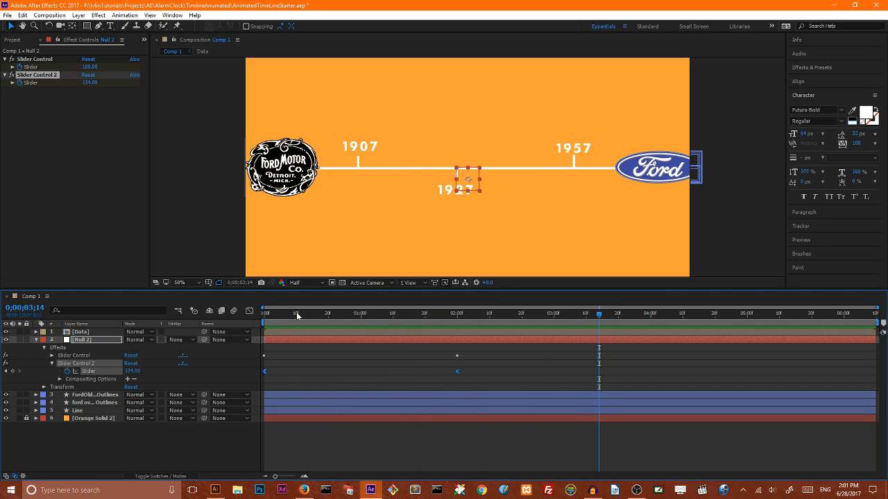